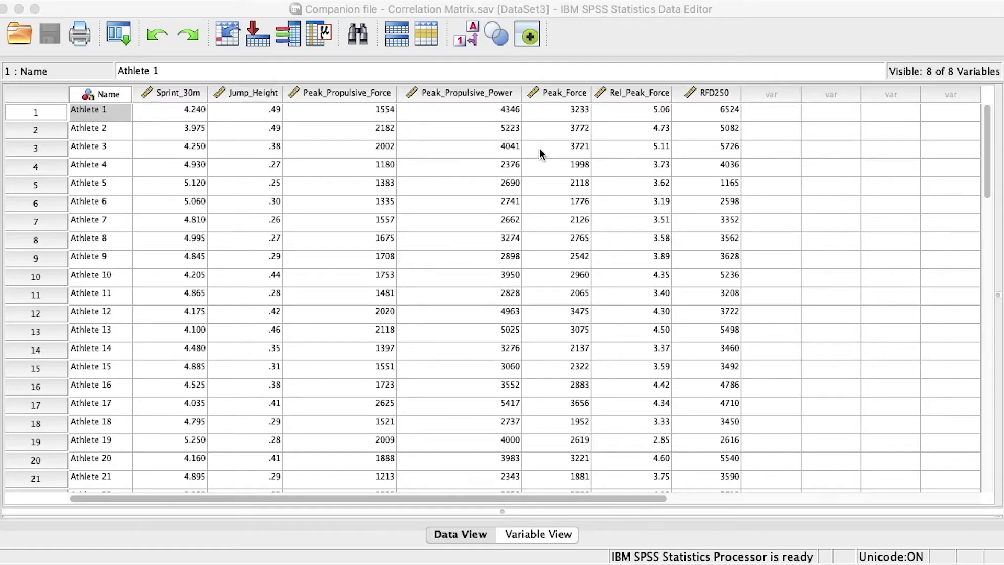
Review the seven performance variables in the data sheet, from Sprint_30m through RFD250
{"action": "scroll", "coordinate": [117, 261], "scroll_direction": "down", "scroll_amount": 8}
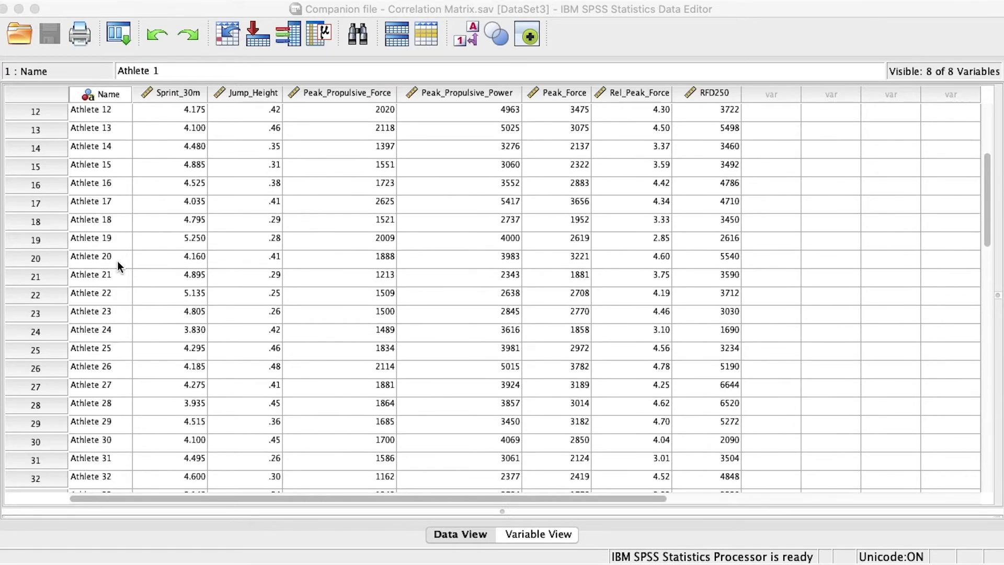
{"action": "scroll", "coordinate": [117, 261], "scroll_direction": "down", "scroll_amount": 4}
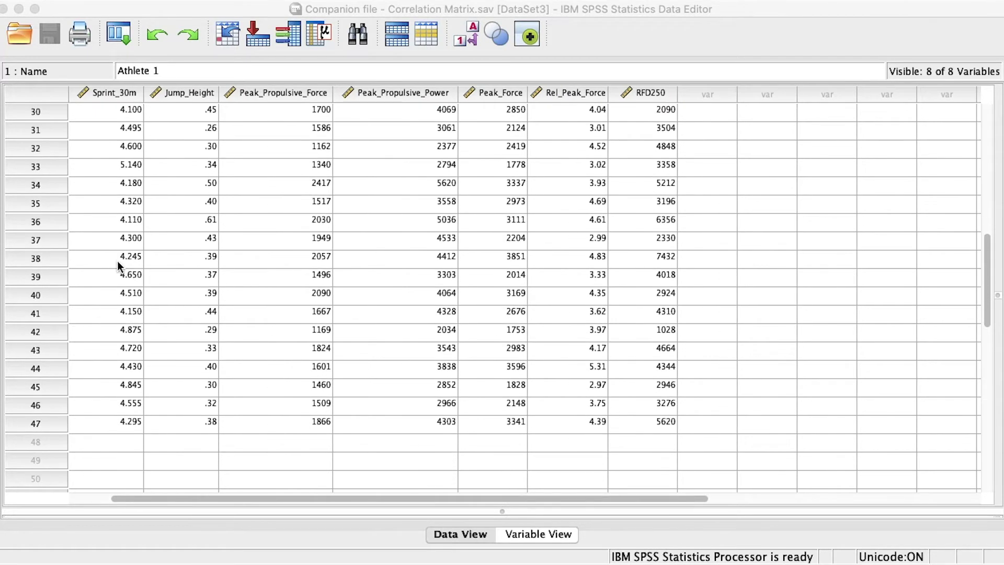
{"action": "scroll", "coordinate": [104, 364], "scroll_direction": "up", "scroll_amount": 12}
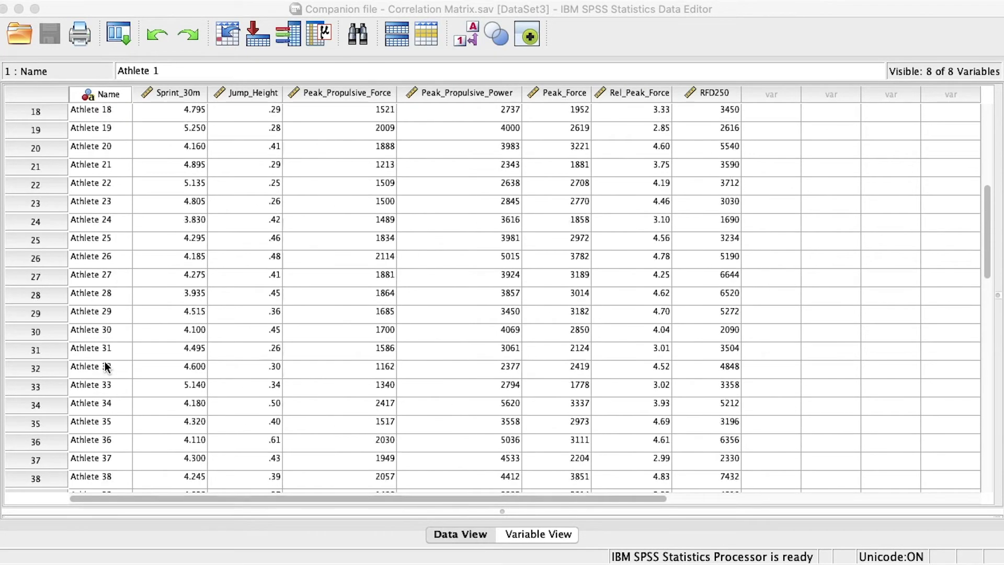
{"action": "left_click", "coordinate": [177, 94]}
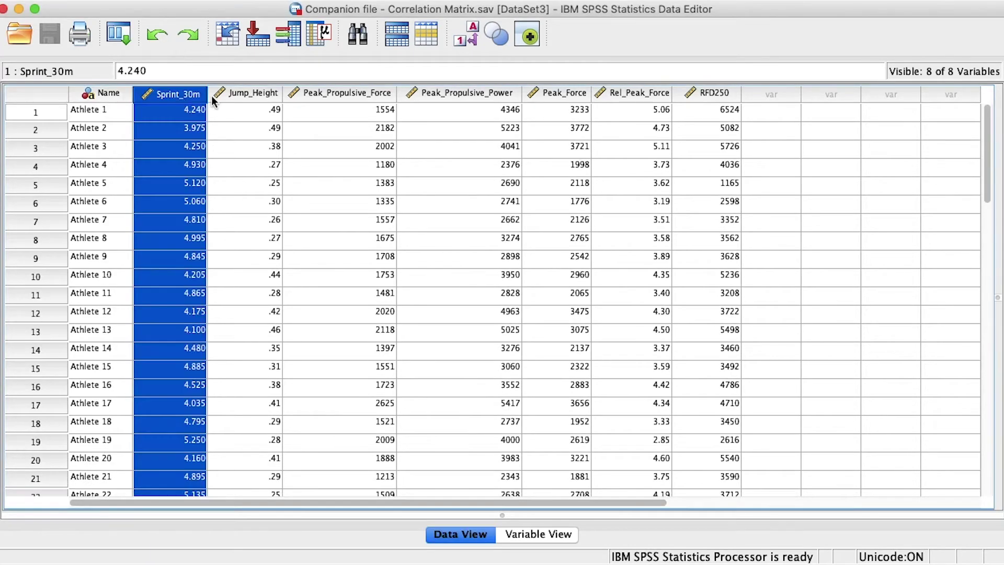
{"action": "left_click", "coordinate": [244, 94]}
{"action": "left_click", "coordinate": [330, 94]}
{"action": "left_click", "coordinate": [416, 96]}
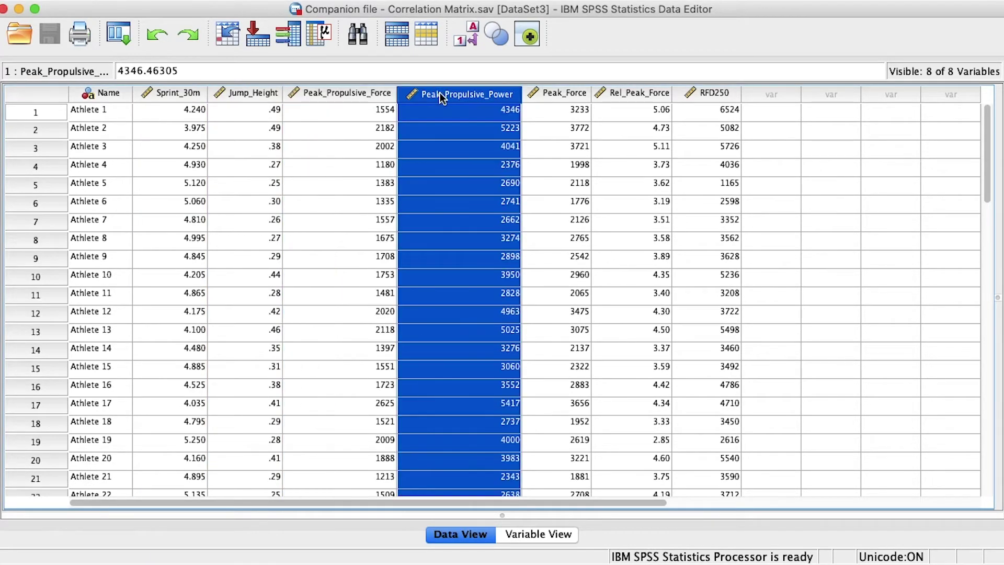
{"action": "left_click", "coordinate": [562, 95]}
{"action": "left_click", "coordinate": [659, 97]}
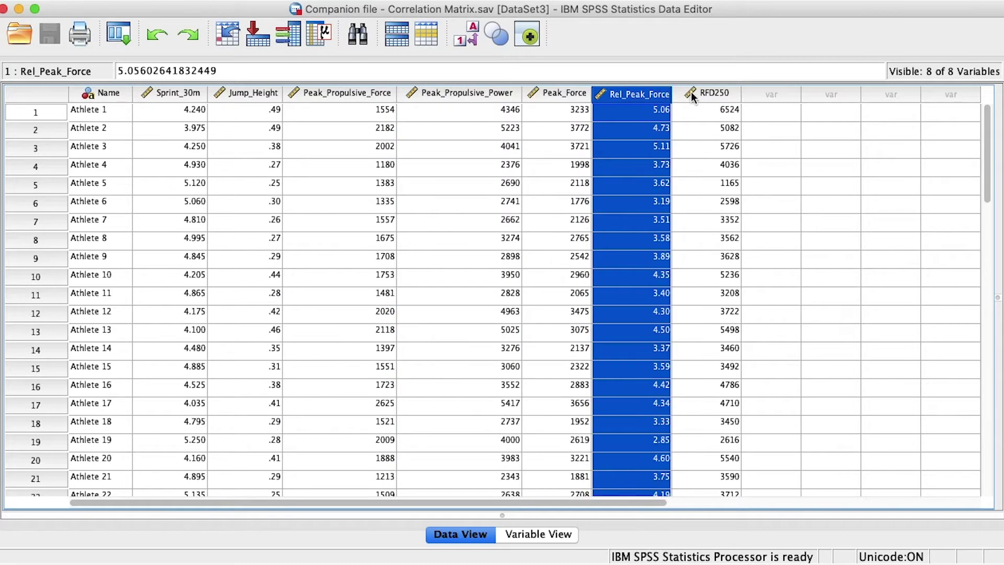
{"action": "left_click", "coordinate": [695, 97]}
Go through the seven variables again, Sprint_30m, Jump_Height, the peak measures and RFD250
{"action": "mouse_move", "coordinate": [152, 94]}
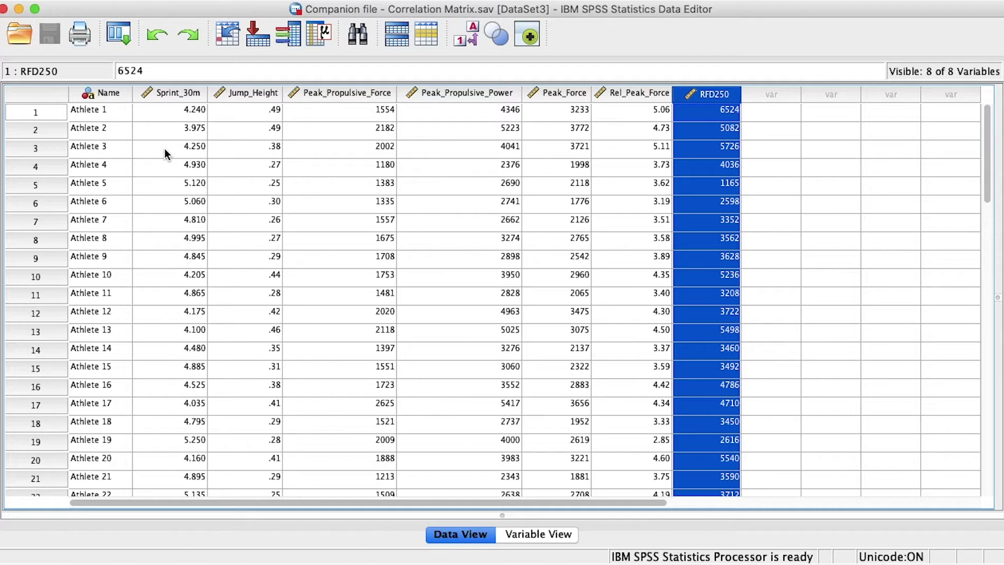
{"action": "left_click", "coordinate": [173, 94]}
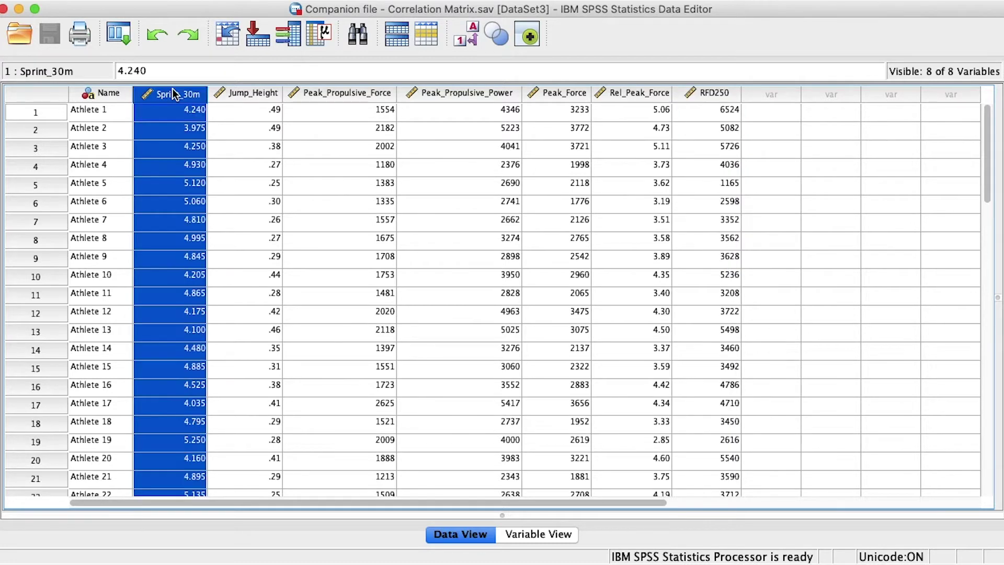
{"action": "left_click", "coordinate": [260, 93]}
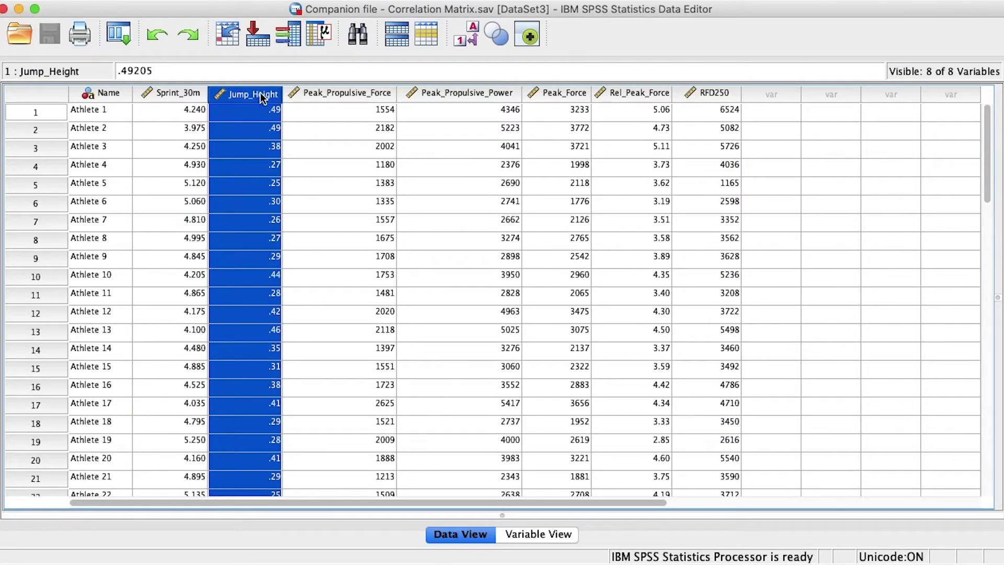
{"action": "left_click", "coordinate": [330, 93]}
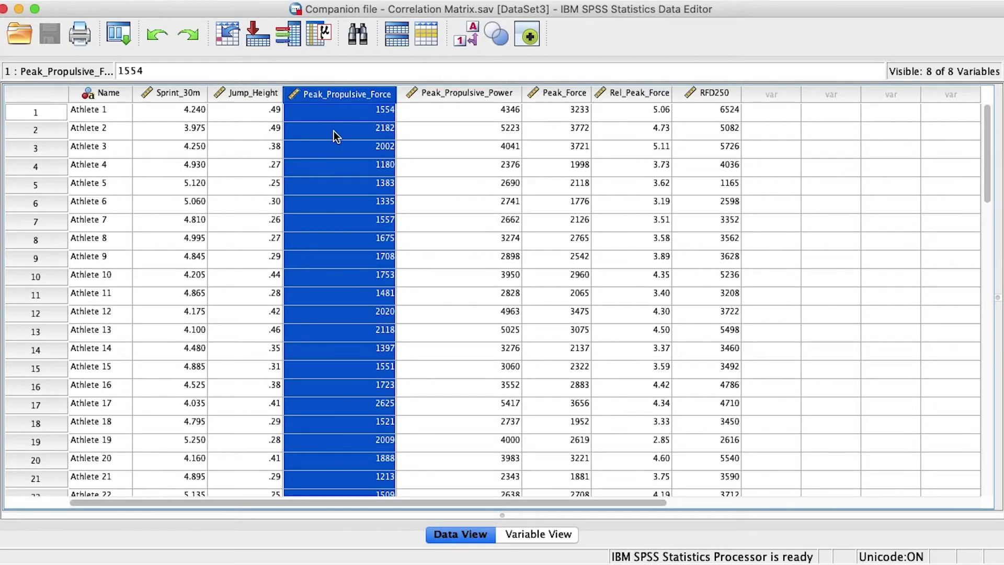
{"action": "left_click", "coordinate": [442, 93]}
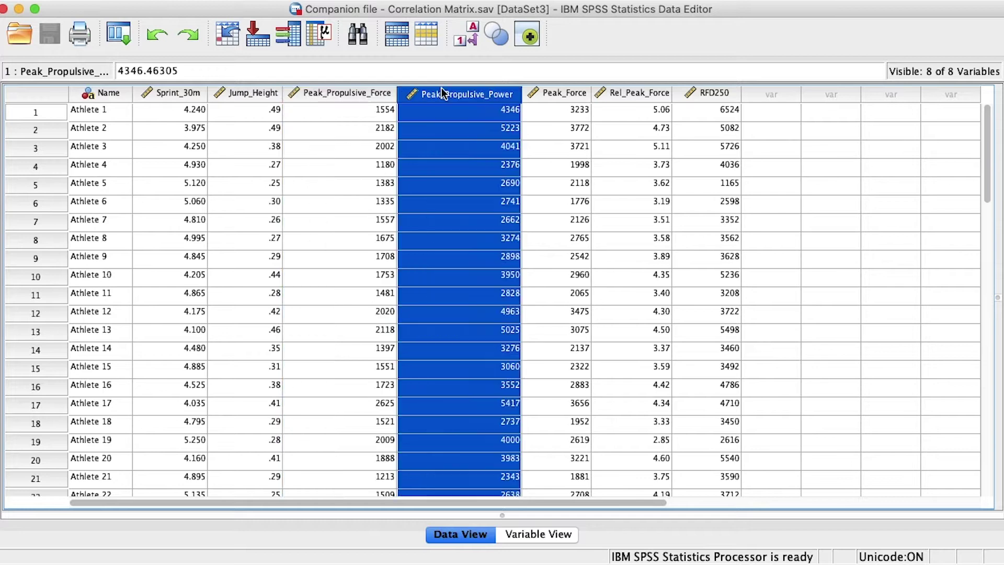
{"action": "left_click", "coordinate": [565, 94]}
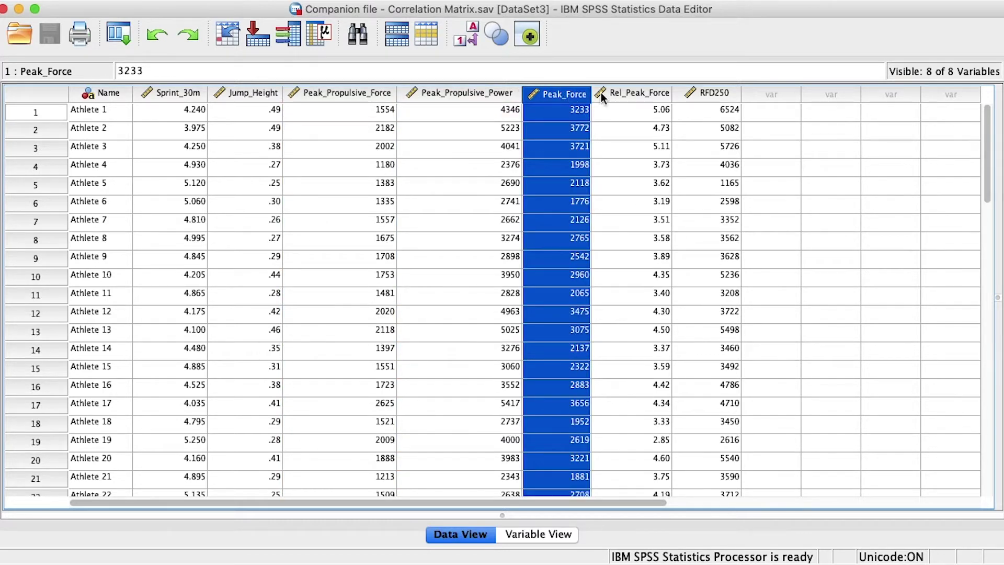
{"action": "left_click", "coordinate": [622, 90]}
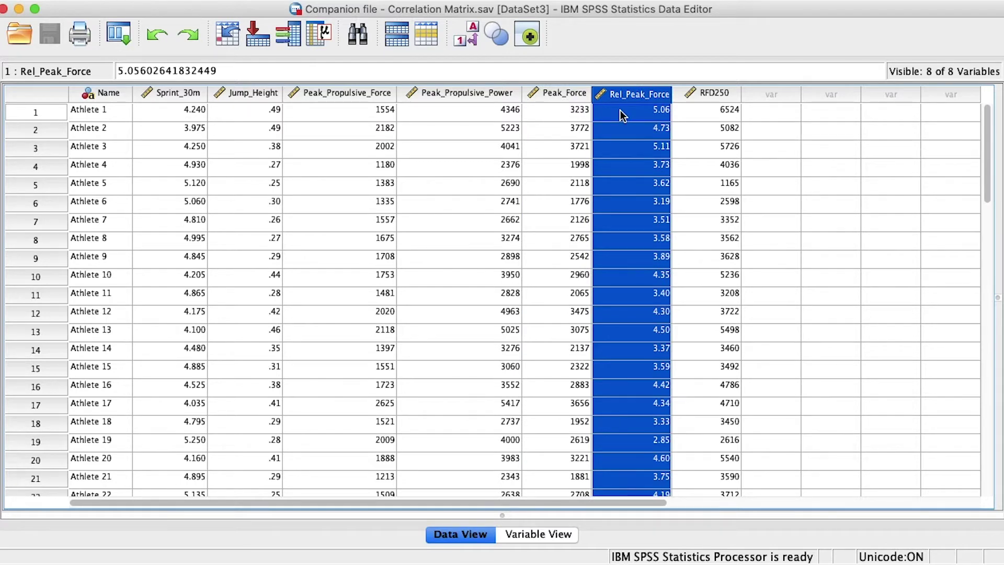
{"action": "left_click", "coordinate": [716, 95]}
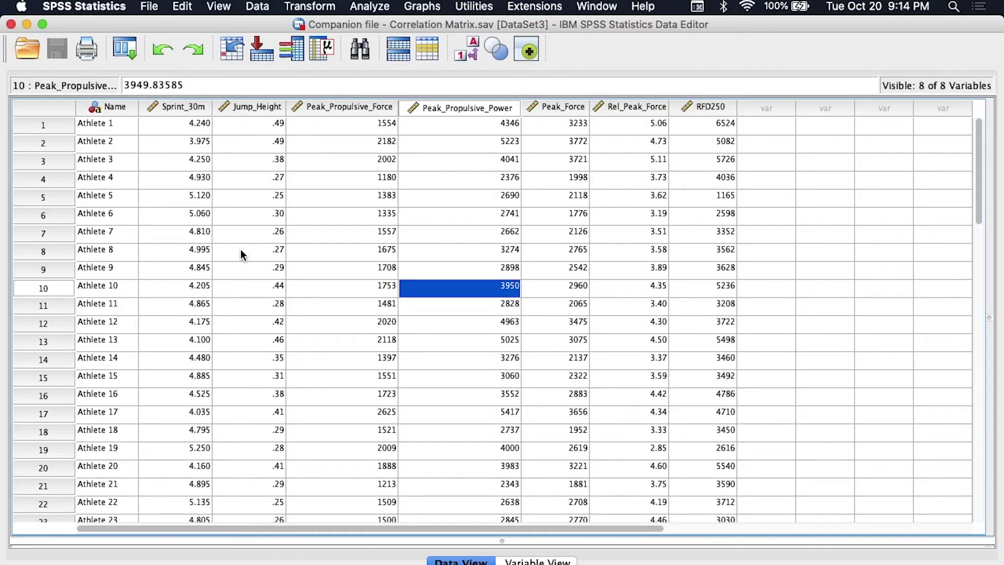
Set up a bivariate correlation of all seven variables with significance flagging turned off
{"action": "left_click", "coordinate": [376, 9]}
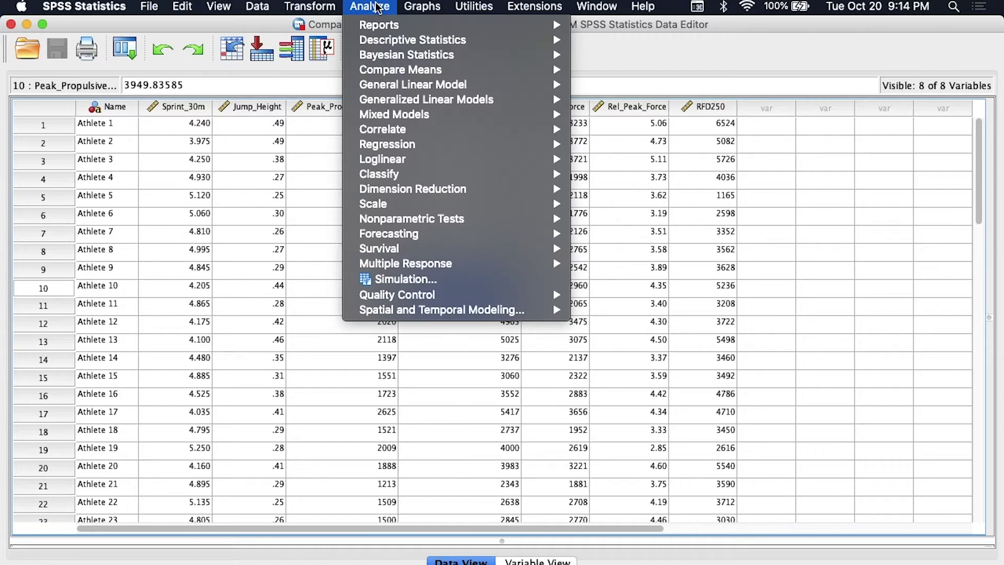
{"action": "mouse_move", "coordinate": [506, 137]}
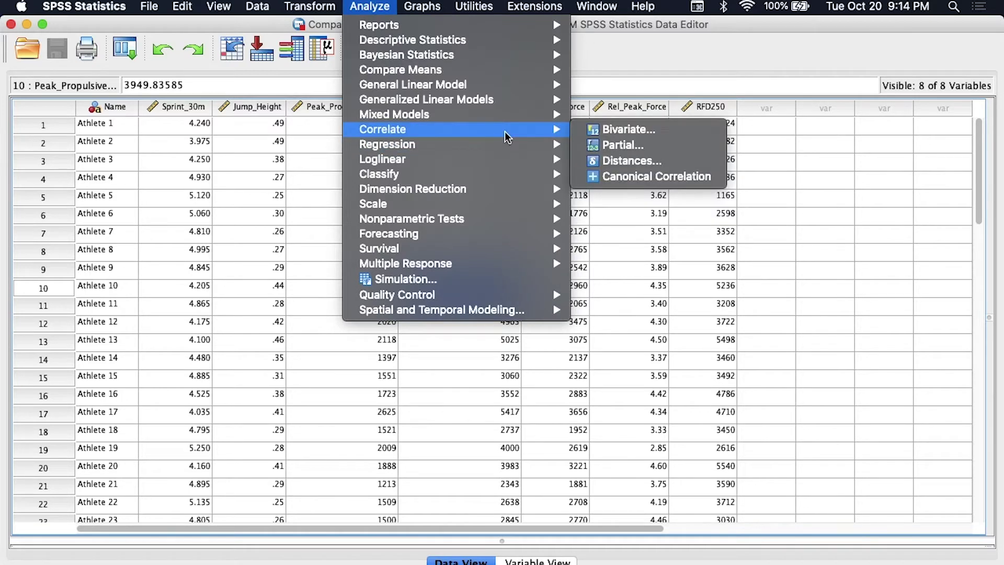
{"action": "left_click", "coordinate": [591, 135]}
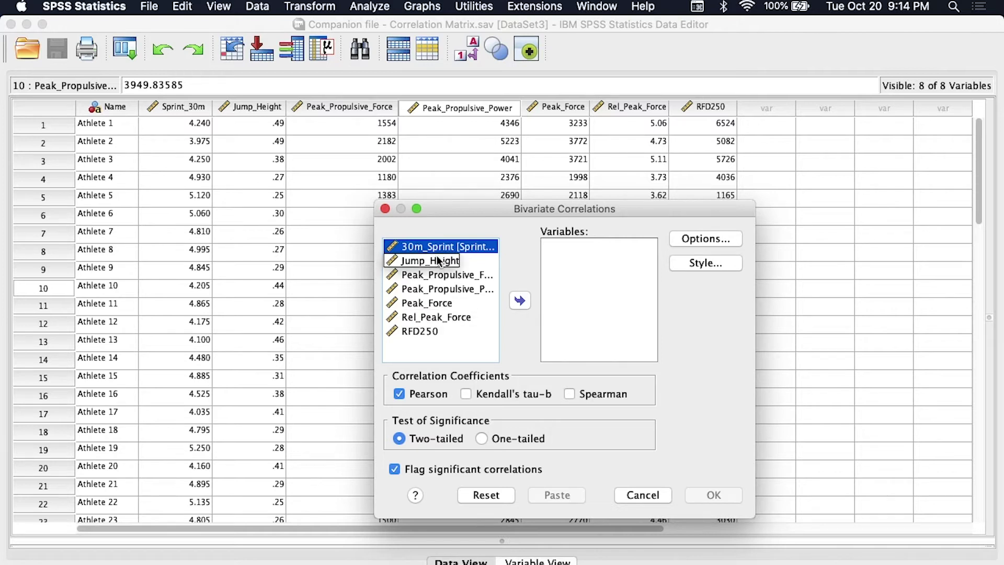
{"action": "left_click", "coordinate": [425, 331], "text": "shift"}
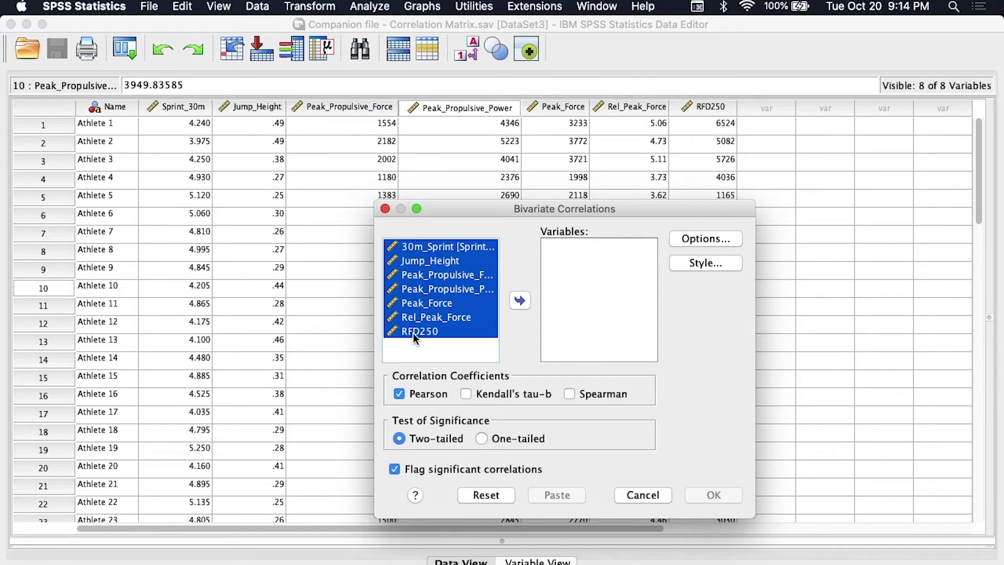
{"action": "left_click", "coordinate": [524, 301]}
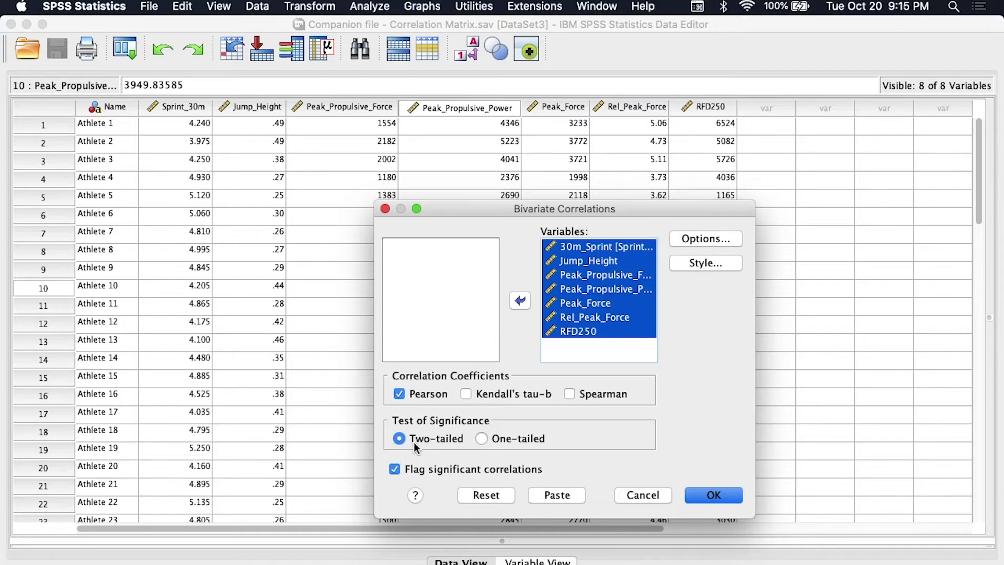
{"action": "key", "text": "Tab"}
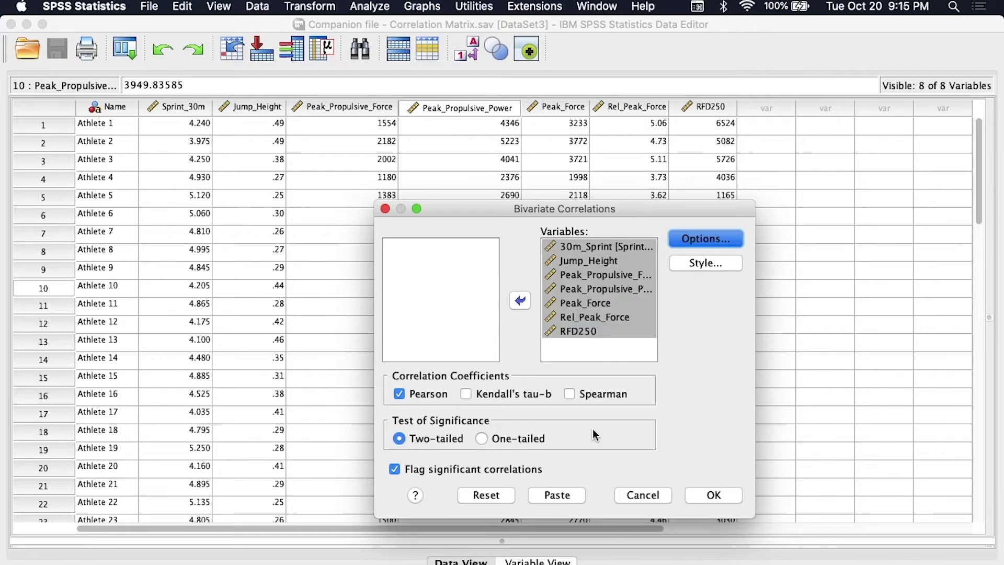
{"action": "left_click", "coordinate": [394, 469]}
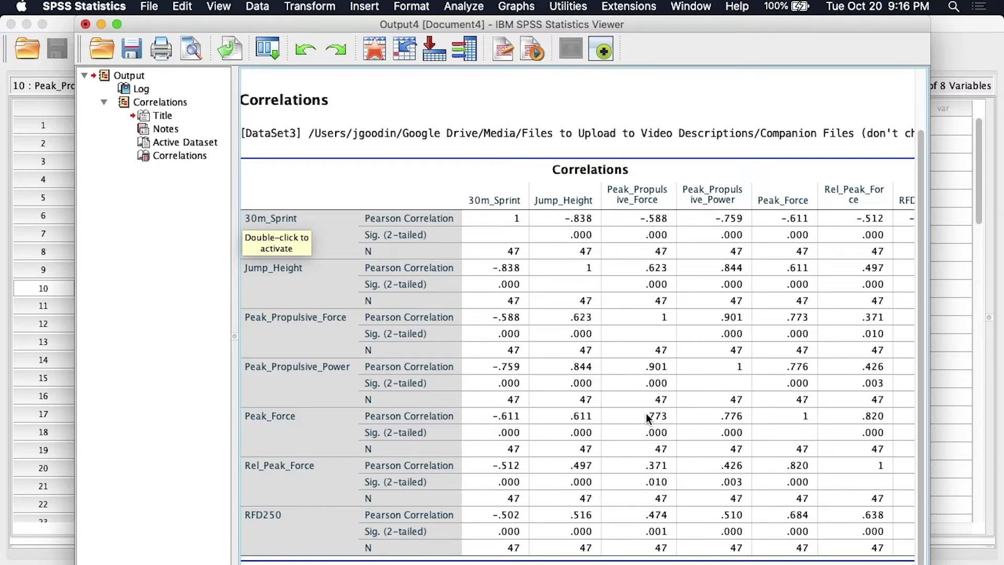
{"action": "scroll", "coordinate": [648, 416], "scroll_direction": "right", "scroll_amount": 4}
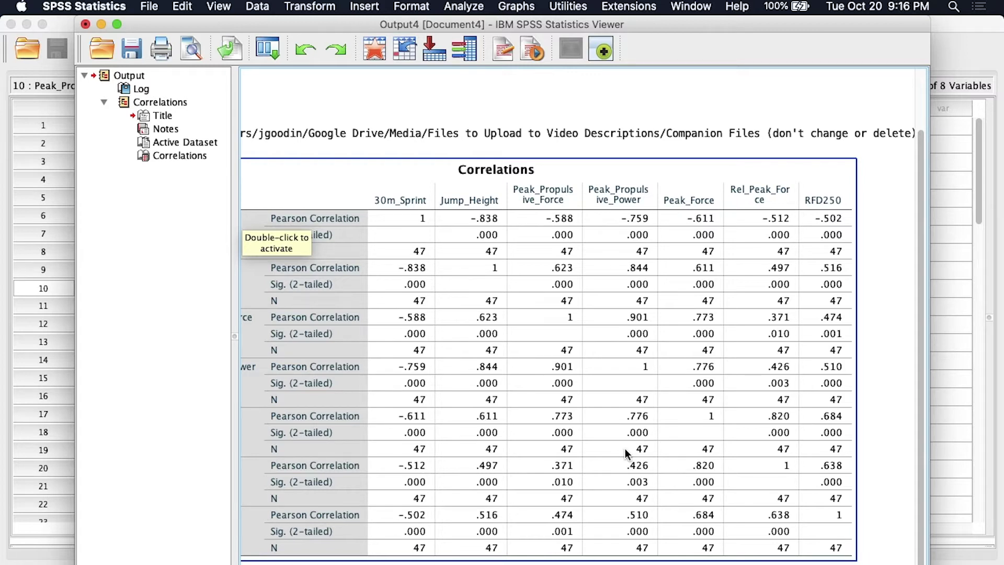
{"action": "scroll", "coordinate": [588, 467], "scroll_direction": "left", "scroll_amount": 3}
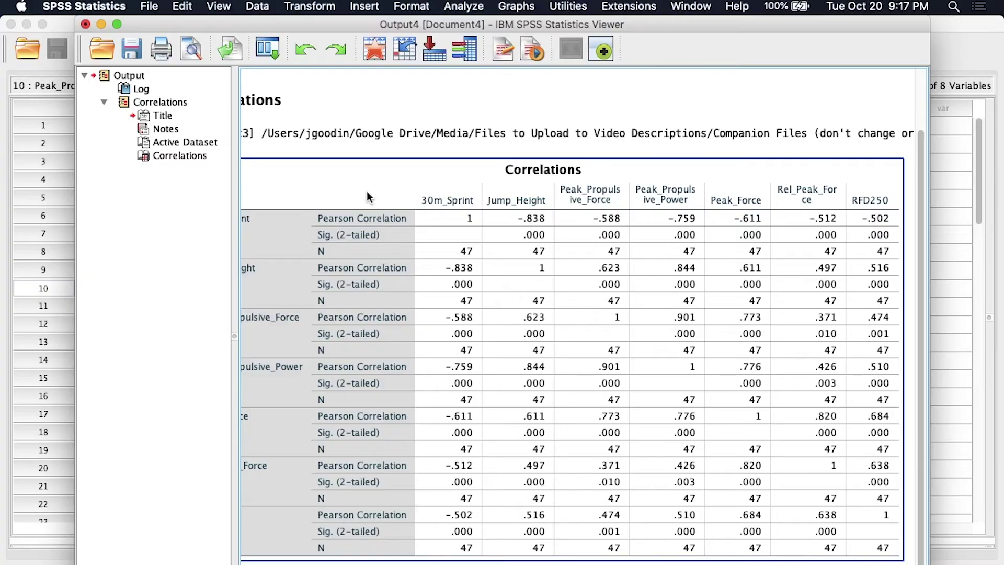
{"action": "left_click", "coordinate": [230, 49]}
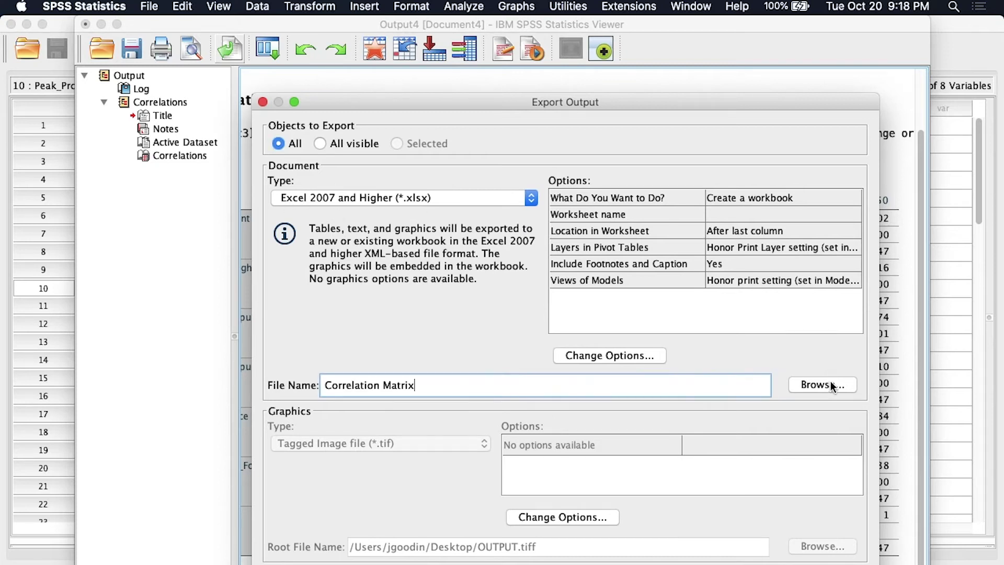
Export the output as an Excel workbook, Correlations.xlsx, saved to the Desktop folder
{"action": "left_click", "coordinate": [825, 384]}
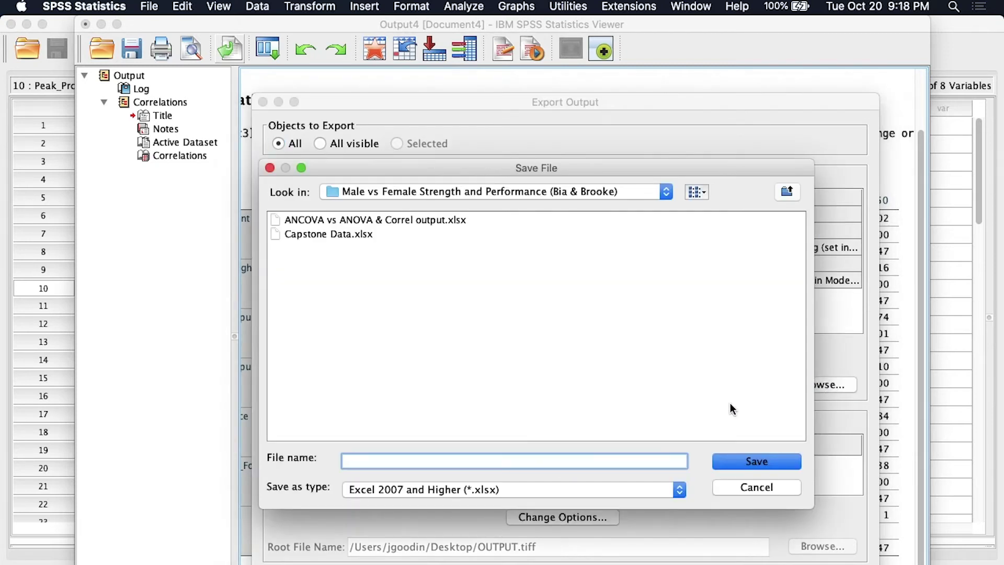
{"action": "left_click", "coordinate": [664, 191]}
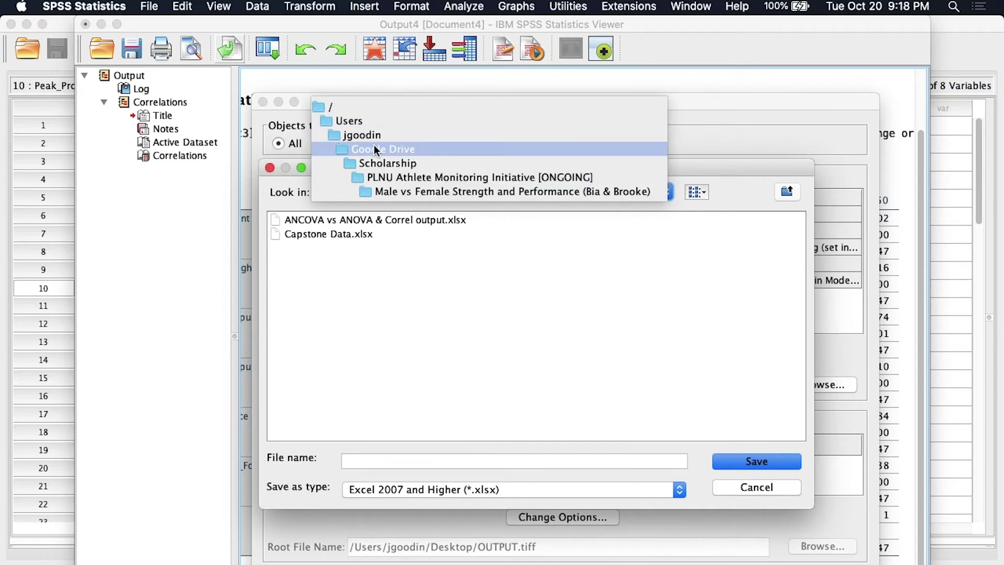
{"action": "left_click", "coordinate": [354, 135]}
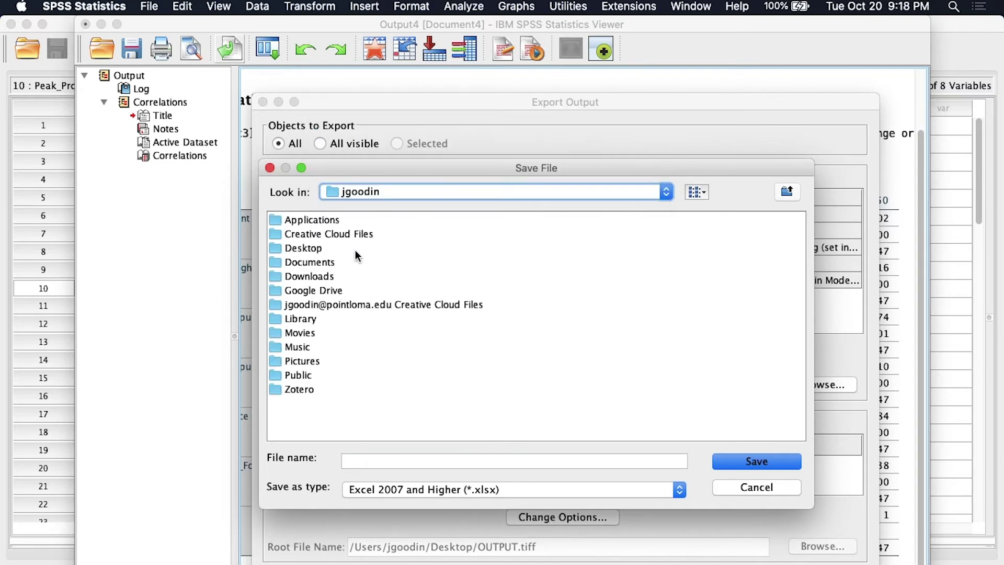
{"action": "left_click", "coordinate": [305, 252]}
{"action": "left_click", "coordinate": [305, 252]}
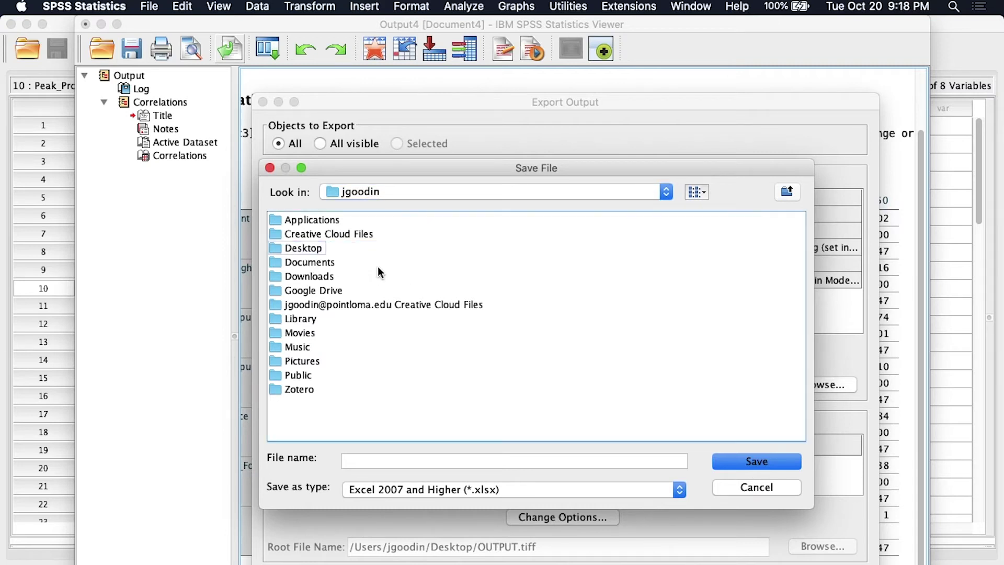
{"action": "left_click", "coordinate": [302, 249]}
{"action": "double_click", "coordinate": [274, 256]}
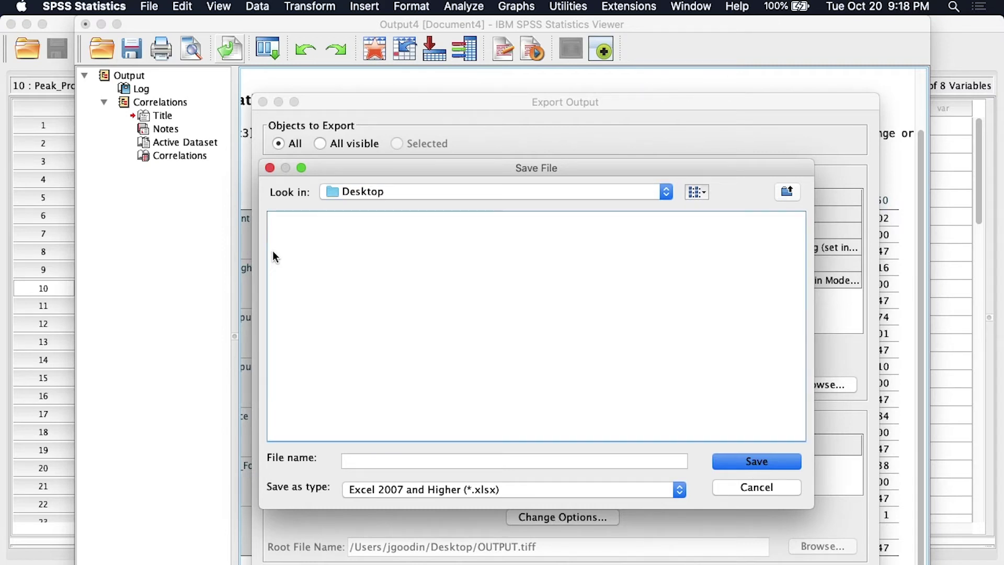
{"action": "left_click", "coordinate": [751, 463]}
{"action": "left_click", "coordinate": [810, 529]}
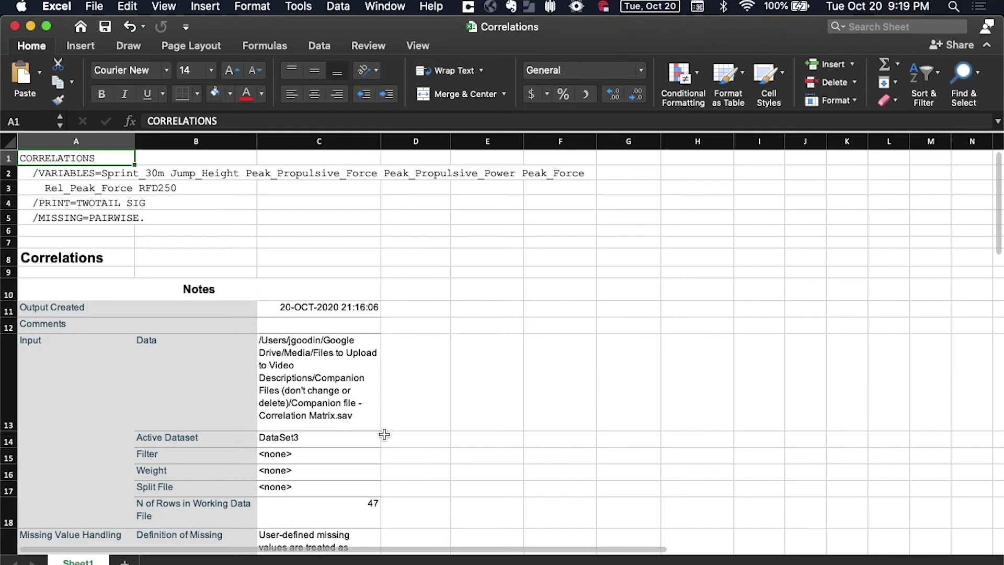
Scroll down the worksheet past the Notes to the Pearson Correlations table
{"action": "scroll", "coordinate": [384, 435], "scroll_direction": "down", "scroll_amount": 5}
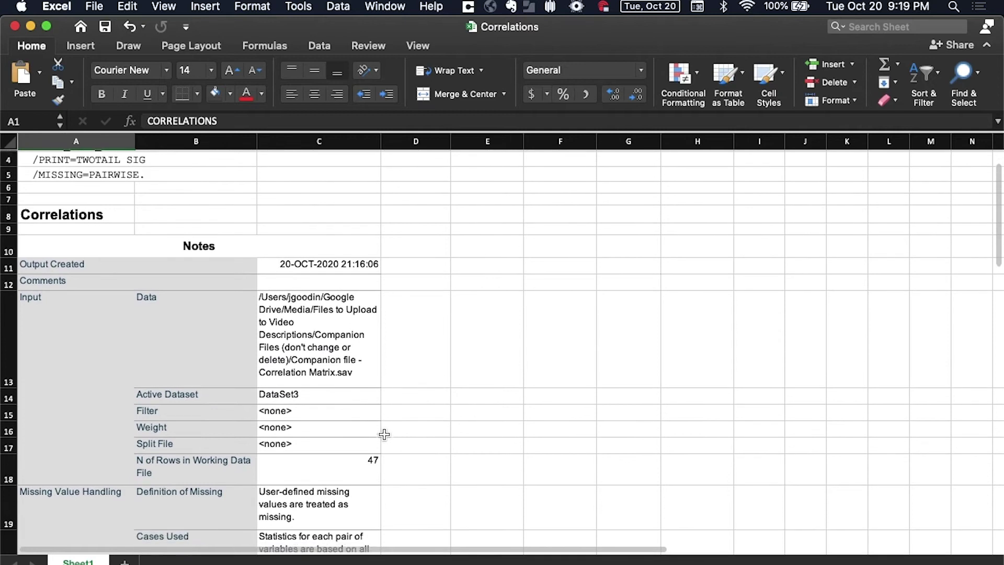
{"action": "scroll", "coordinate": [384, 434], "scroll_direction": "down", "scroll_amount": 2}
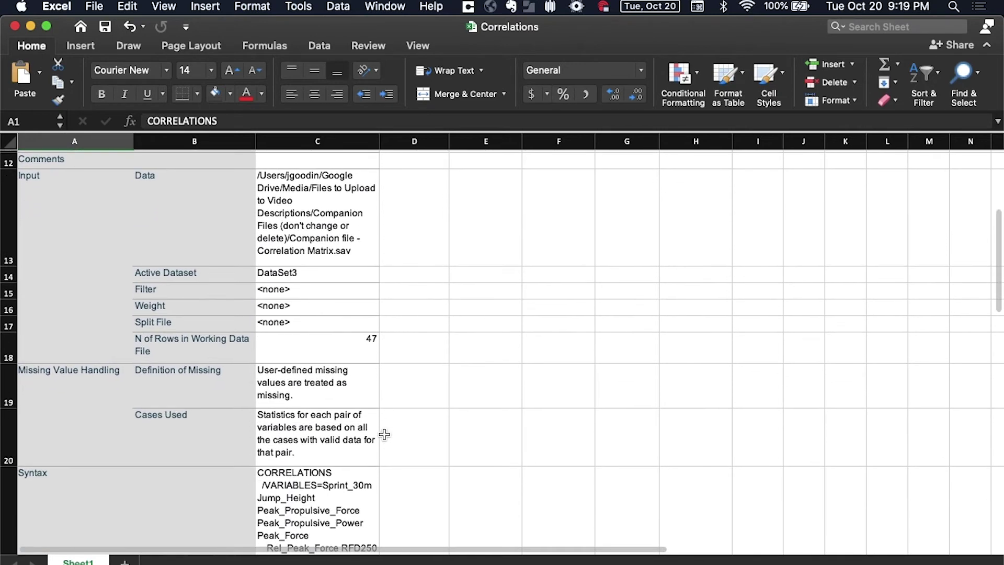
{"action": "scroll", "coordinate": [384, 435], "scroll_direction": "up", "scroll_amount": 10}
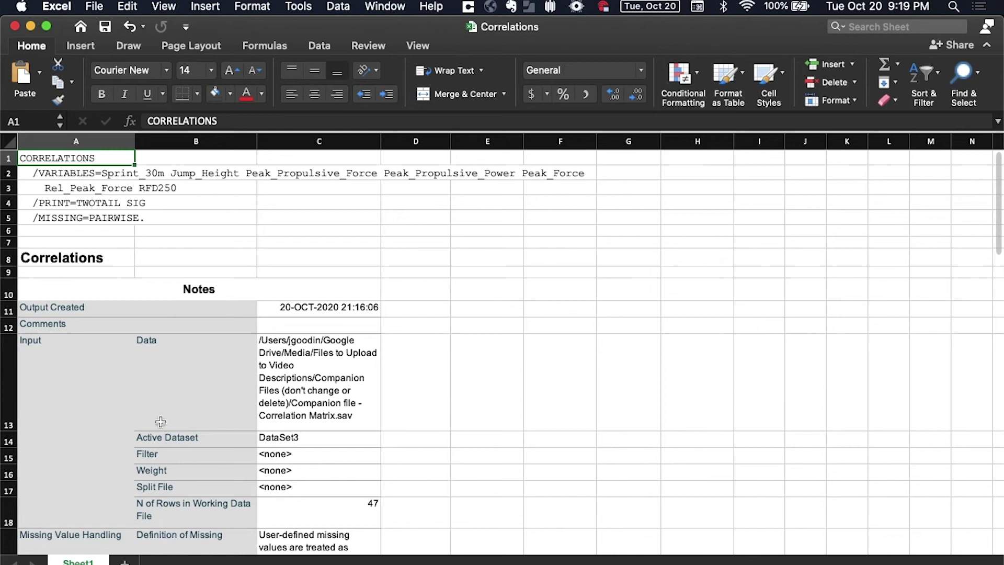
{"action": "scroll", "coordinate": [160, 421], "scroll_direction": "down", "scroll_amount": 5}
{"action": "scroll", "coordinate": [249, 366], "scroll_direction": "down", "scroll_amount": 1}
{"action": "scroll", "coordinate": [249, 365], "scroll_direction": "down", "scroll_amount": 4}
{"action": "scroll", "coordinate": [249, 366], "scroll_direction": "down", "scroll_amount": 2}
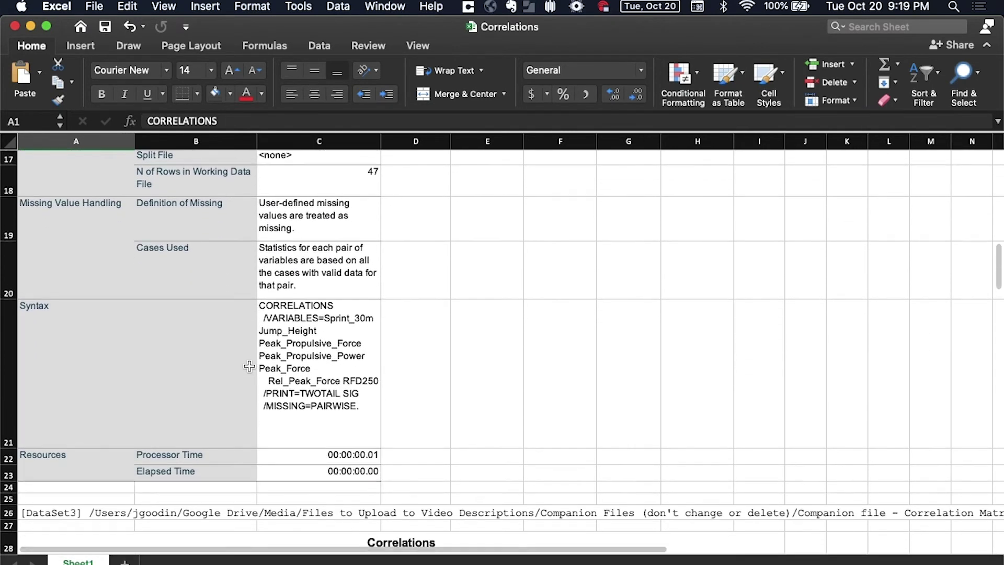
{"action": "scroll", "coordinate": [248, 366], "scroll_direction": "down", "scroll_amount": 1}
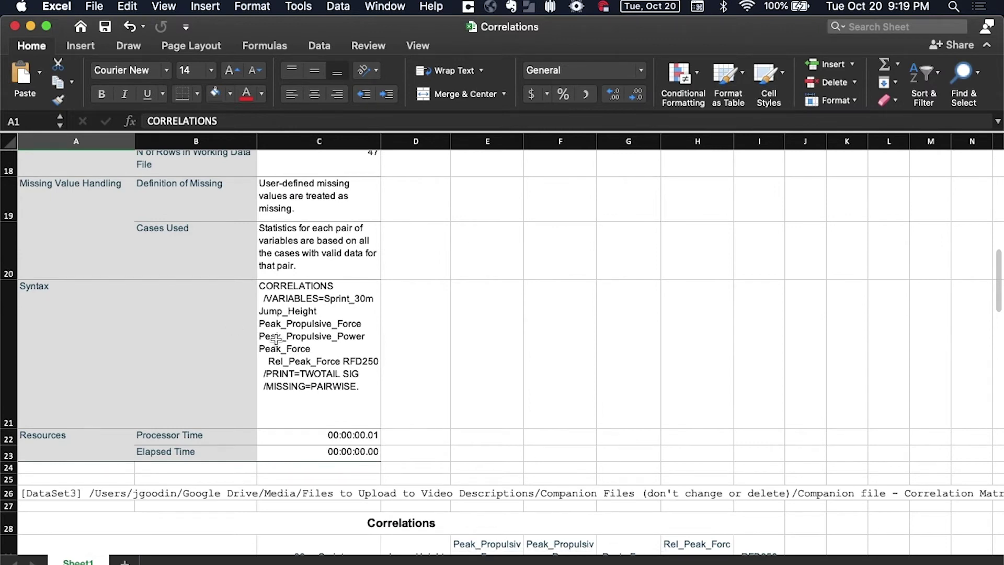
{"action": "scroll", "coordinate": [276, 339], "scroll_direction": "down", "scroll_amount": 10}
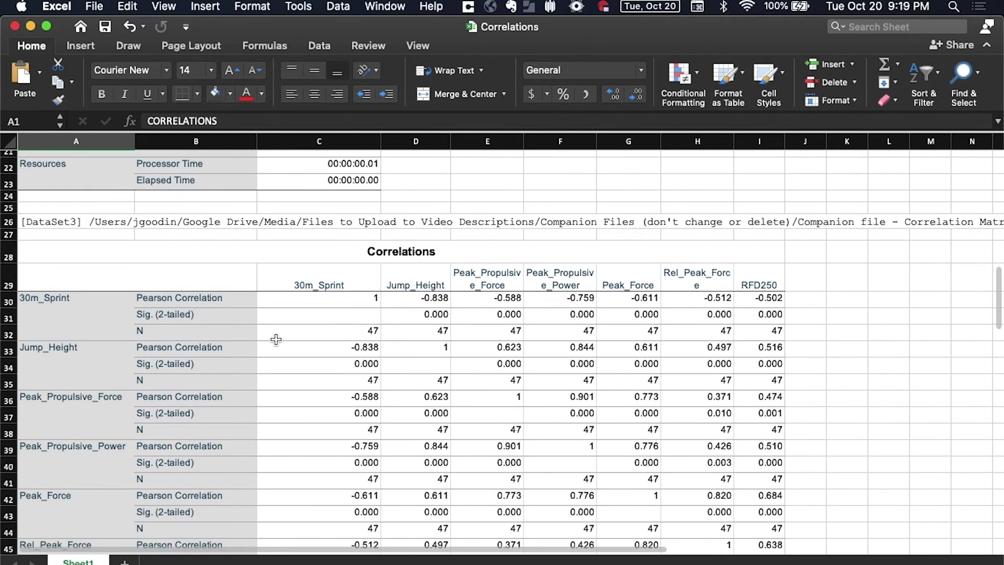
{"action": "scroll", "coordinate": [276, 339], "scroll_direction": "down", "scroll_amount": 2}
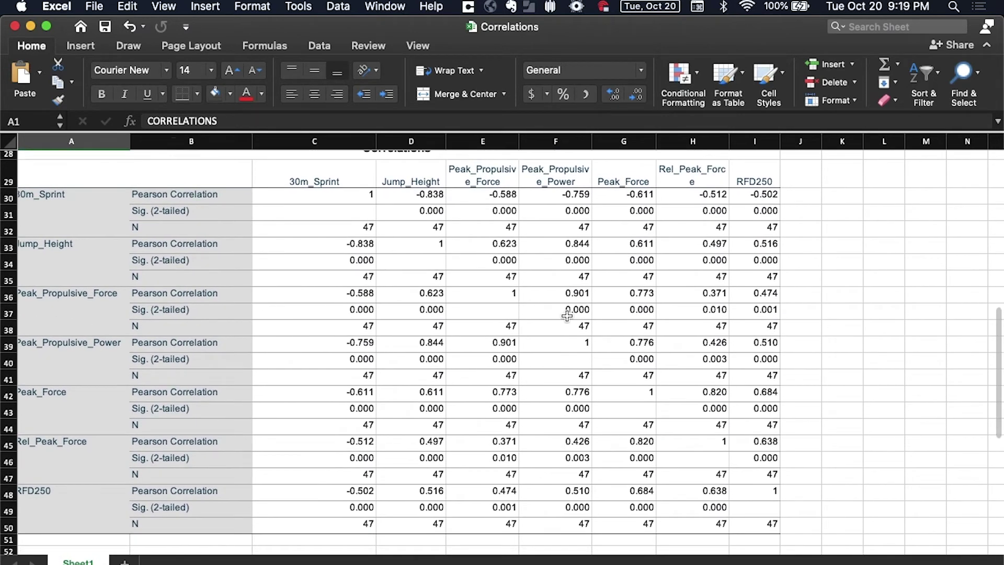
Delete all the Sig. (2-tailed) and N rows from the correlation table
{"action": "left_click", "coordinate": [141, 212]}
{"action": "left_click", "coordinate": [141, 229]}
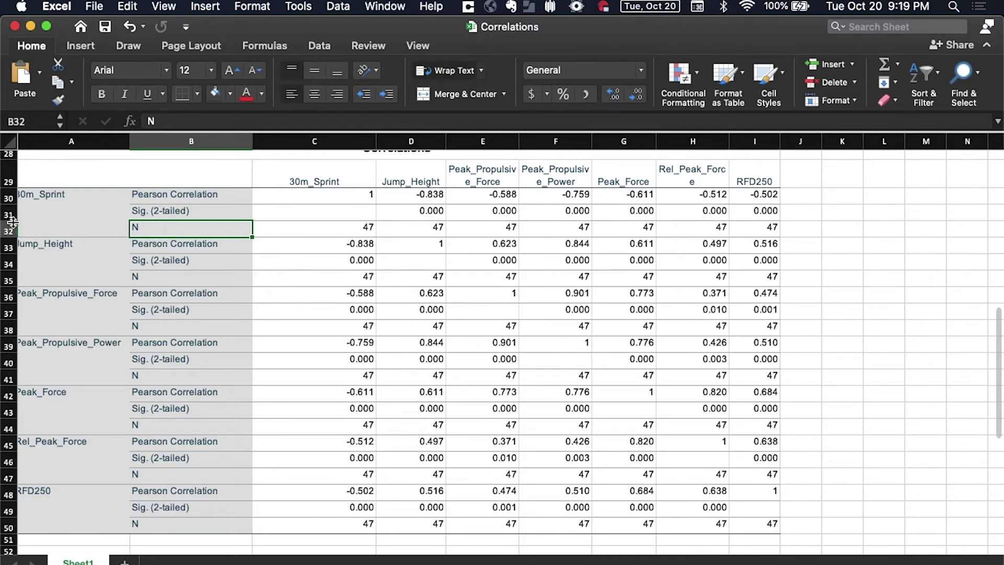
{"action": "left_click_drag", "start_coordinate": [7, 214], "coordinate": [6, 280]}
{"action": "left_click_drag", "start_coordinate": [6, 313], "coordinate": [6, 330]}
{"action": "left_click_drag", "start_coordinate": [6, 412], "coordinate": [7, 428]}
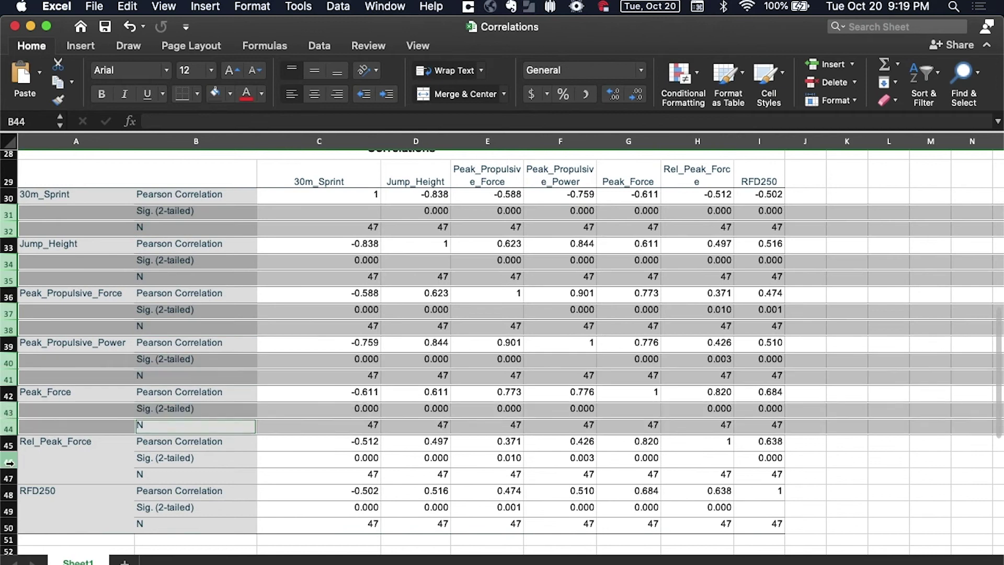
{"action": "left_click_drag", "start_coordinate": [6, 511], "coordinate": [6, 528]}
{"action": "right_click", "coordinate": [6, 528]}
{"action": "left_click", "coordinate": [47, 430]}
Clear the diagonal and upper-triangle cells, then select the lower-triangle coefficients
{"action": "left_click", "coordinate": [374, 195]}
{"action": "left_click_drag", "start_coordinate": [375, 195], "coordinate": [775, 291]}
{"action": "key", "text": "Delete"}
{"action": "left_click", "coordinate": [559, 356]}
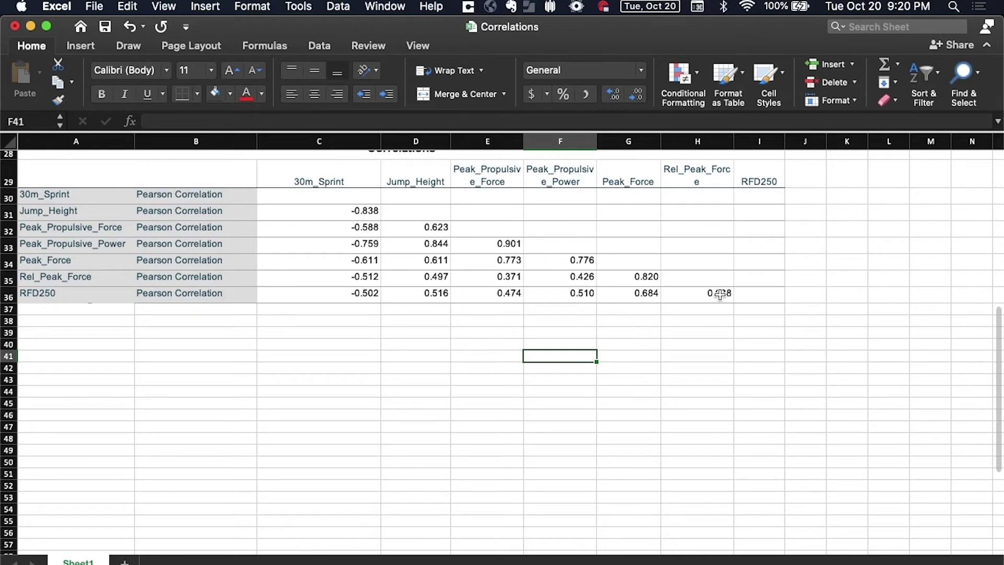
{"action": "left_click", "coordinate": [319, 211]}
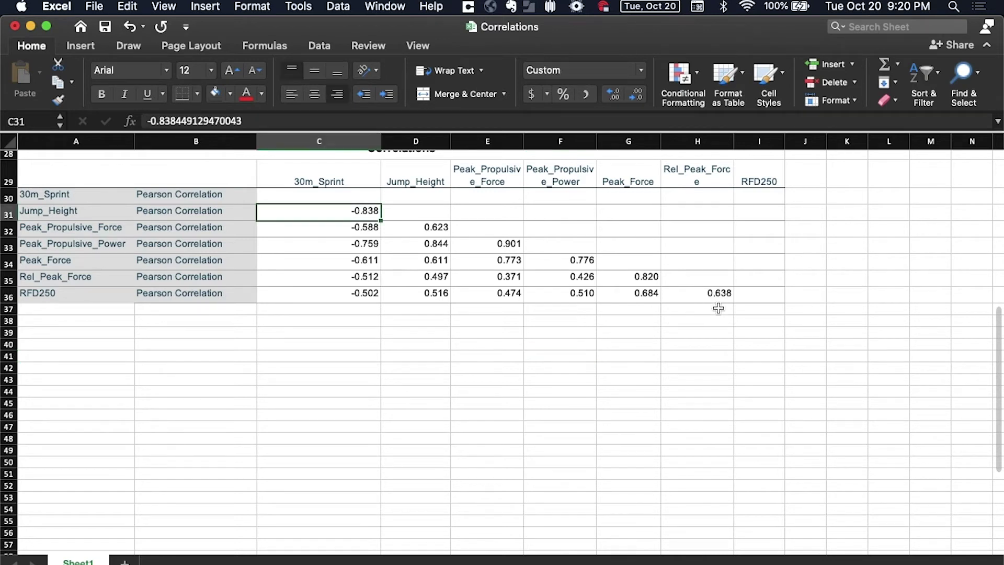
{"action": "left_click", "coordinate": [719, 292], "text": "shift"}
{"action": "left_click", "coordinate": [413, 260]}
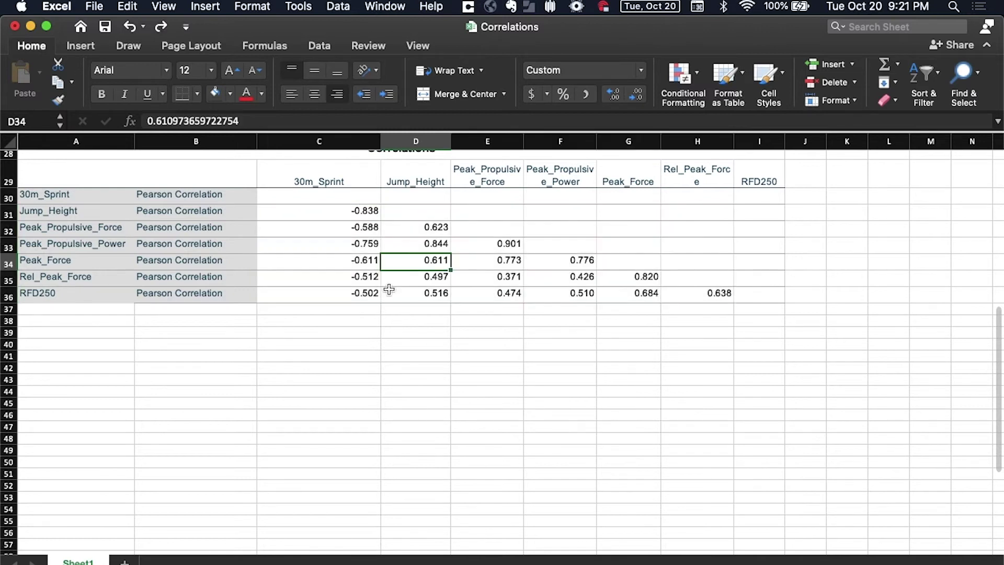
{"action": "left_click_drag", "start_coordinate": [335, 213], "coordinate": [718, 293]}
Start a new 3-color scale rule with Number type for minimum, midpoint and maximum
{"action": "left_click", "coordinate": [689, 89]}
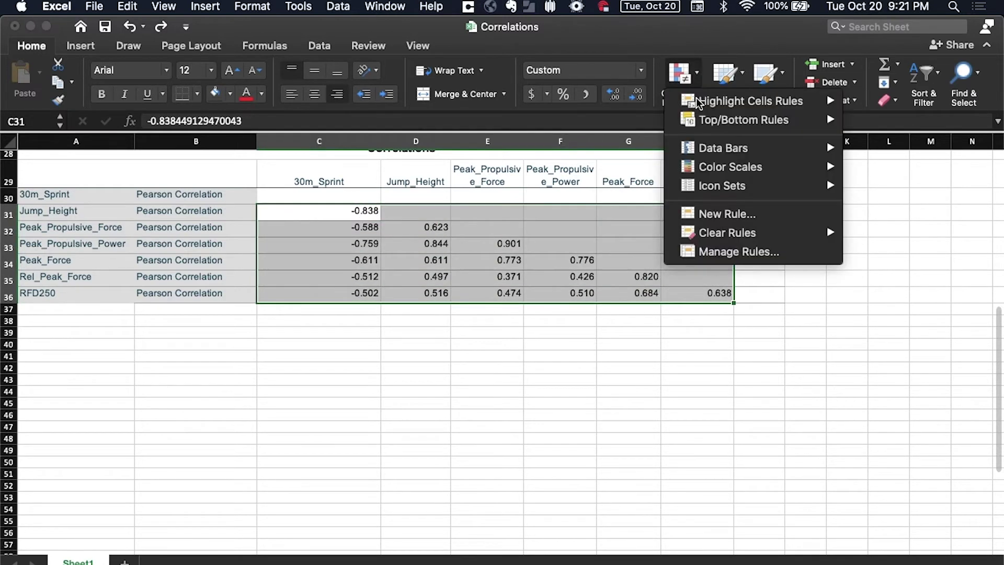
{"action": "left_click", "coordinate": [729, 210]}
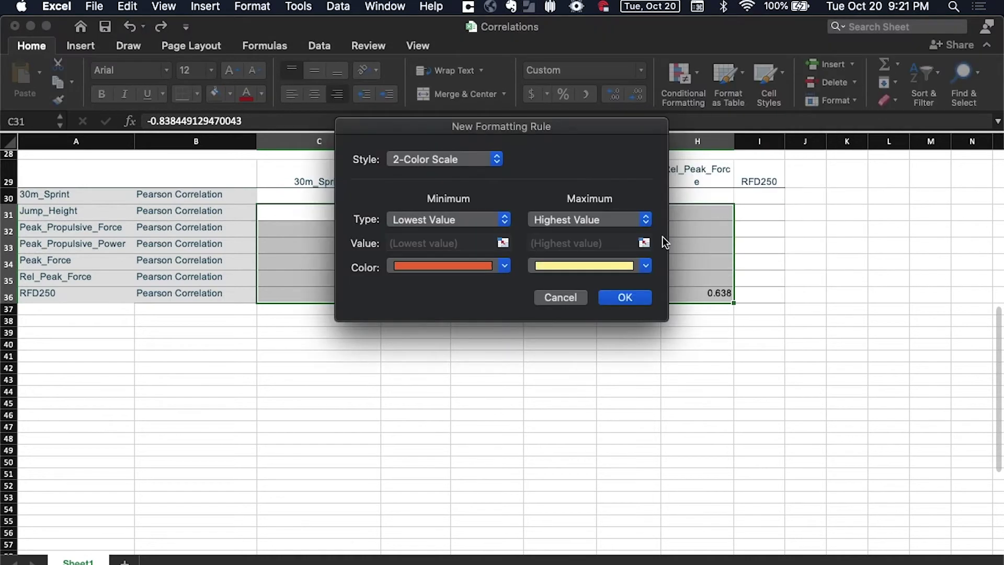
{"action": "left_click", "coordinate": [471, 160]}
{"action": "left_click", "coordinate": [458, 170]}
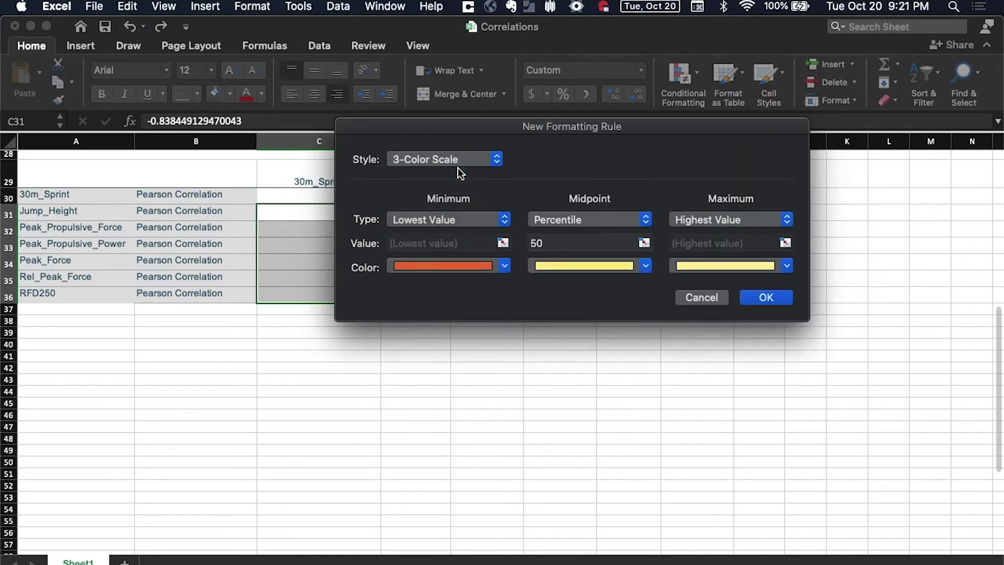
{"action": "left_click", "coordinate": [505, 221]}
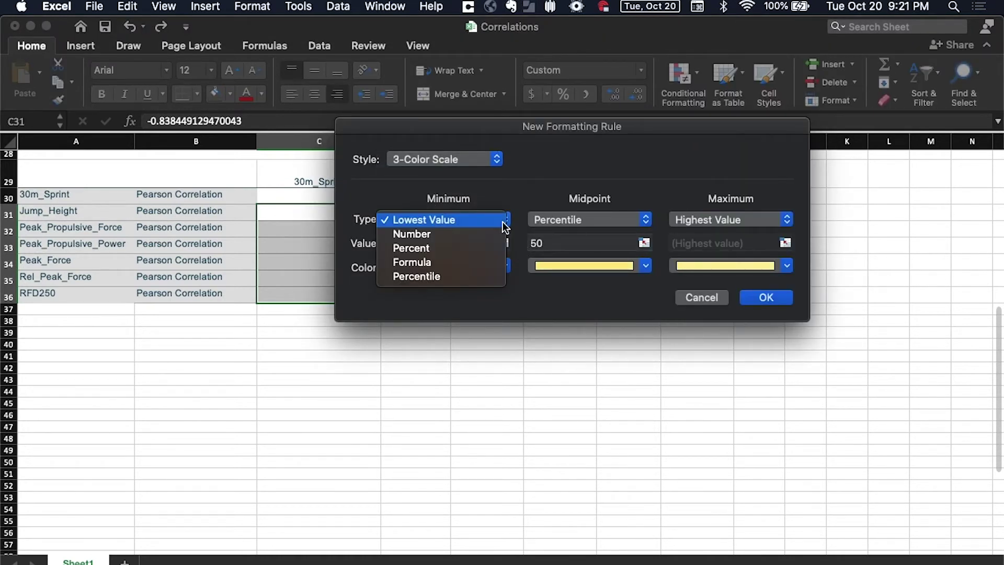
{"action": "left_click", "coordinate": [466, 233]}
{"action": "left_click", "coordinate": [593, 222]}
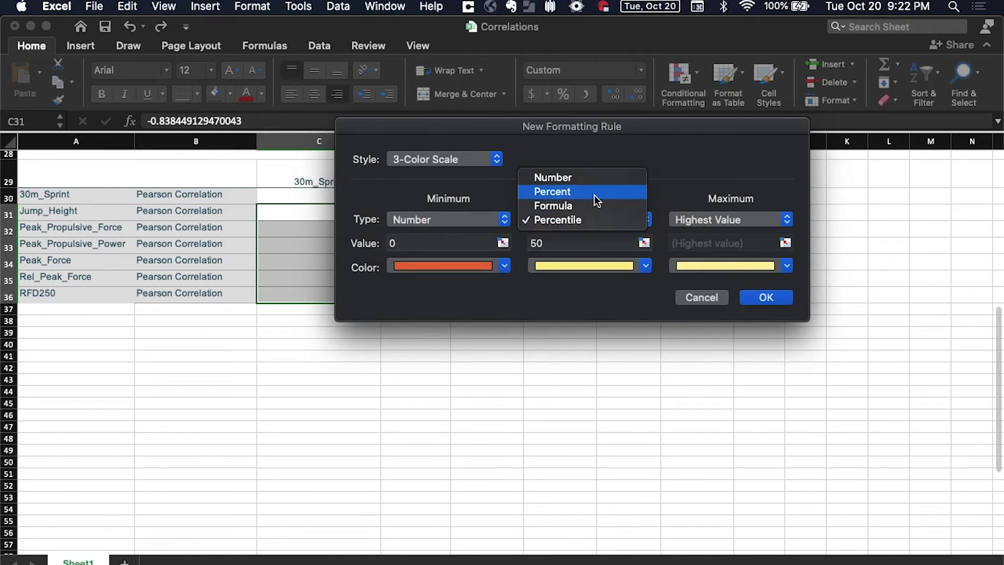
{"action": "left_click", "coordinate": [582, 186]}
{"action": "left_click", "coordinate": [592, 219]}
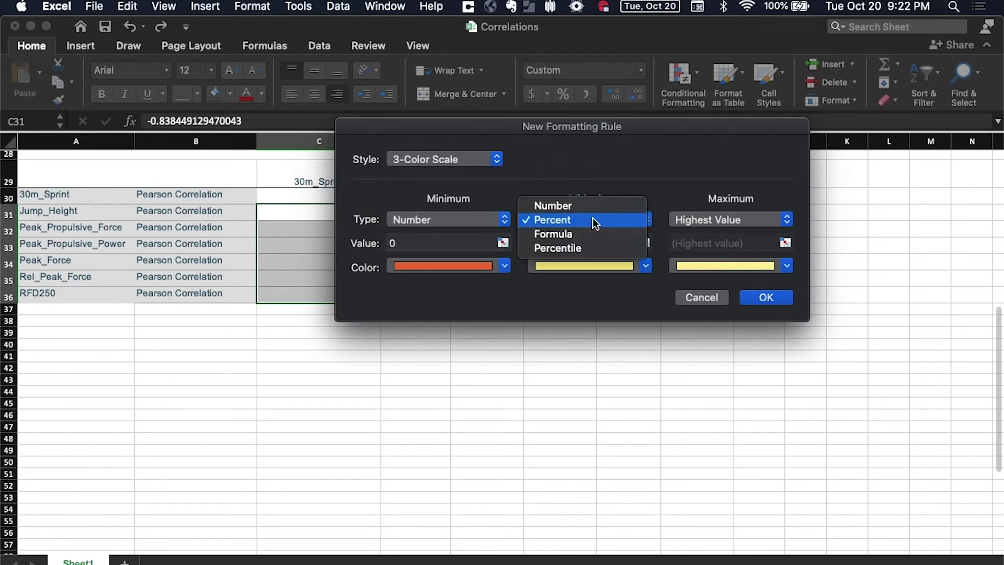
{"action": "left_click", "coordinate": [576, 204]}
{"action": "left_click", "coordinate": [721, 215]}
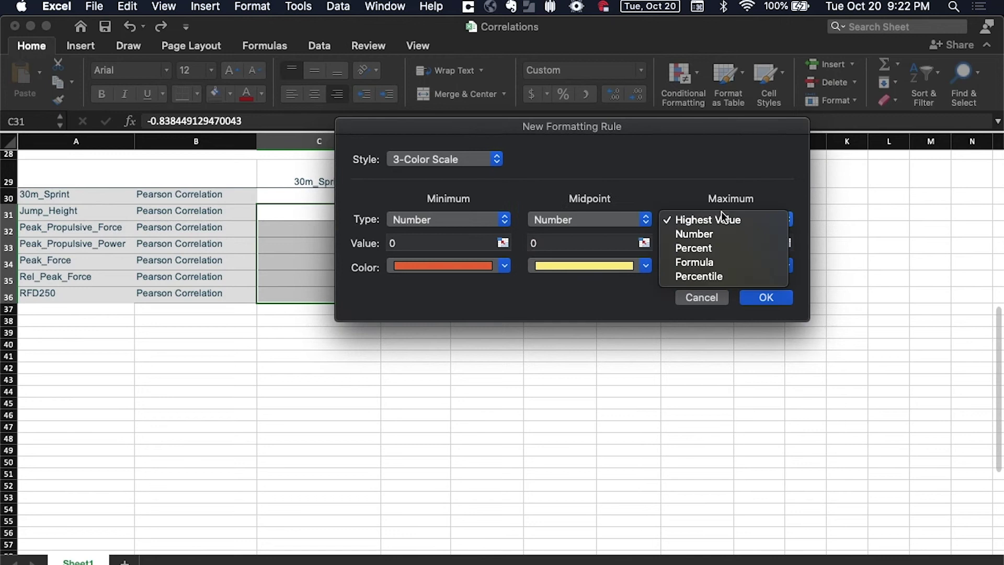
{"action": "left_click", "coordinate": [695, 234]}
Set minimum -1 in dark red, midpoint white, and maximum 1 in dark navy
{"action": "left_click", "coordinate": [406, 241]}
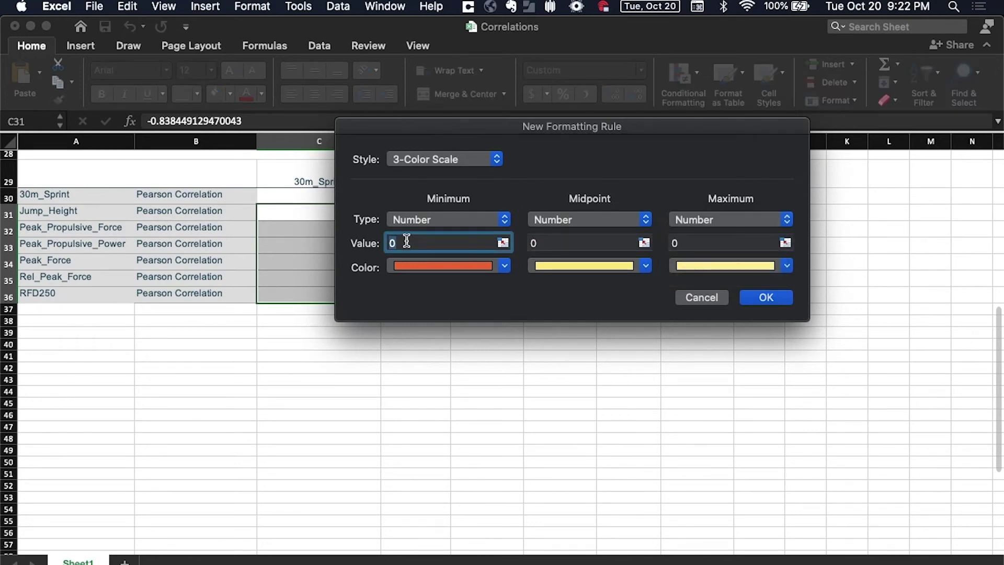
{"action": "key", "text": "BackSpace"}
{"action": "type", "text": "-1"}
{"action": "left_click", "coordinate": [705, 238]}
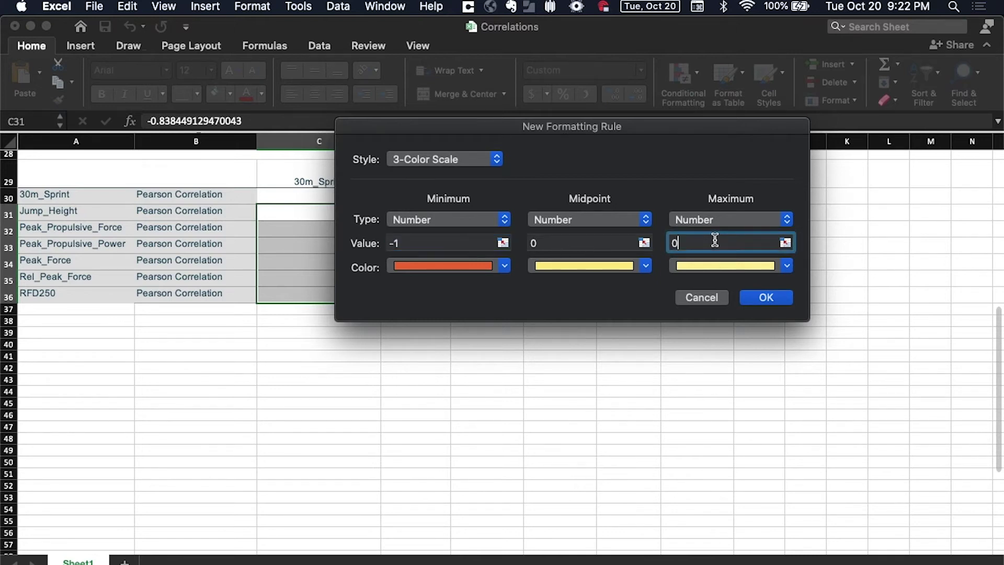
{"action": "key", "text": "BackSpace"}
{"action": "type", "text": "1"}
{"action": "left_click", "coordinate": [504, 267]}
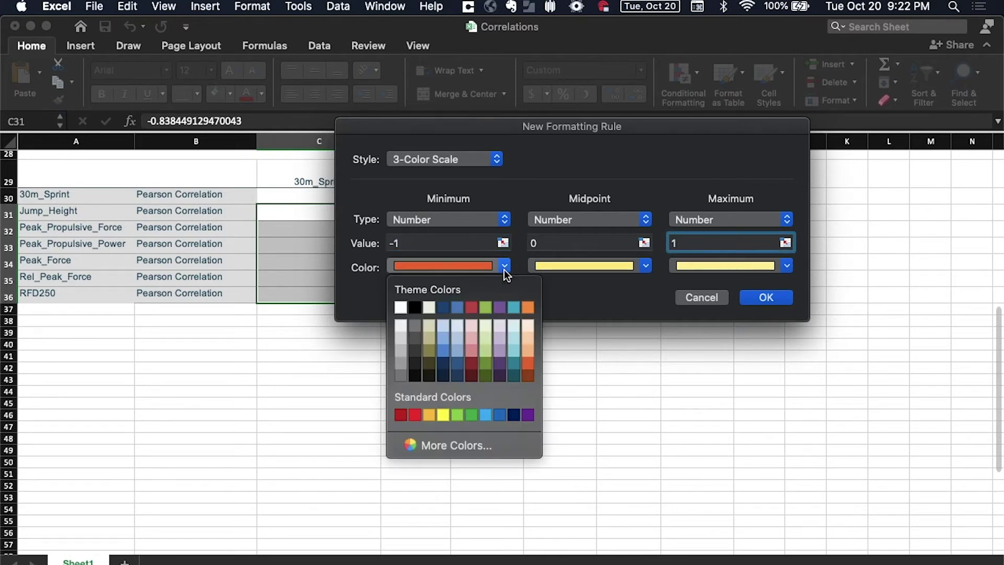
{"action": "left_click", "coordinate": [401, 415]}
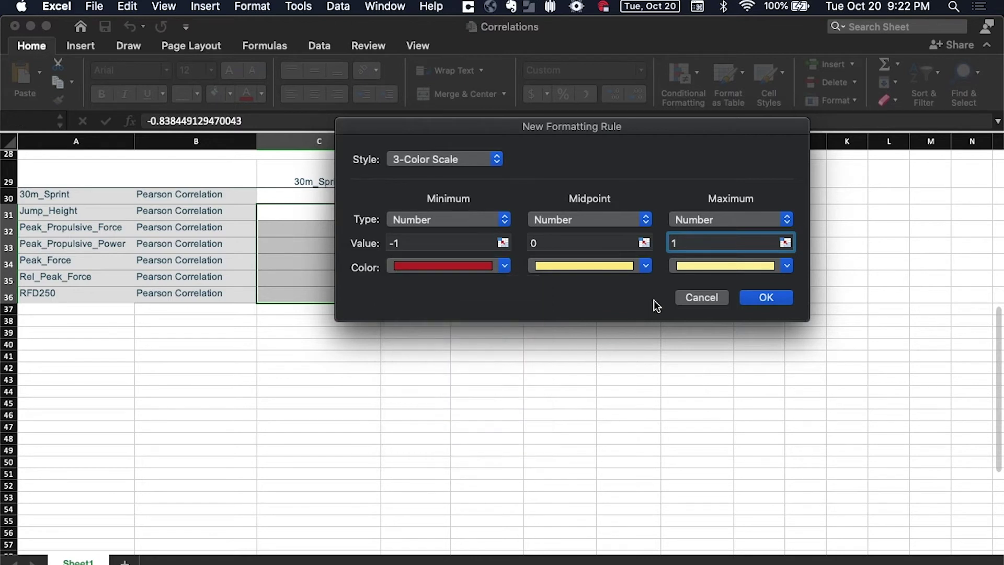
{"action": "left_click", "coordinate": [644, 267]}
{"action": "left_click", "coordinate": [542, 307]}
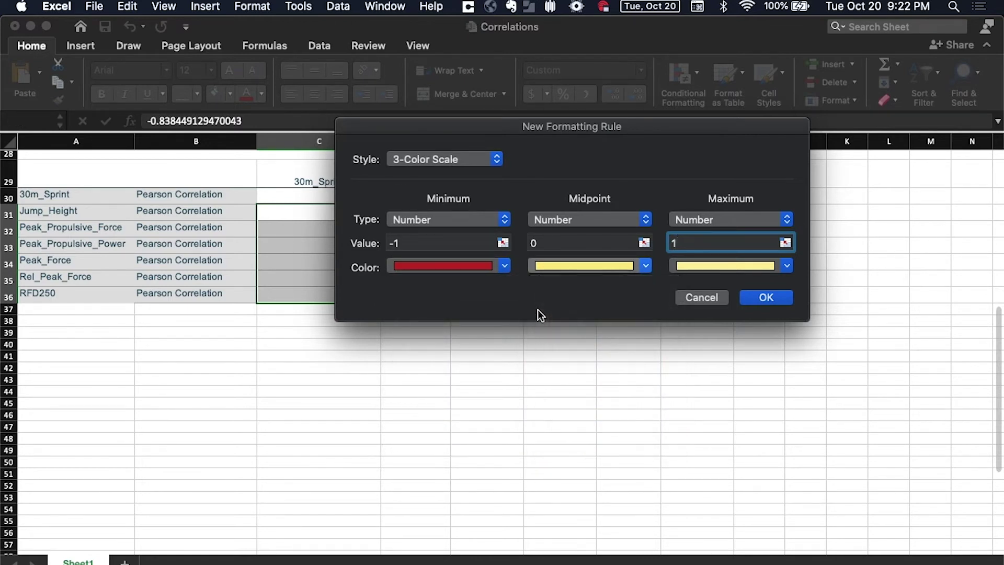
{"action": "left_click", "coordinate": [787, 266]}
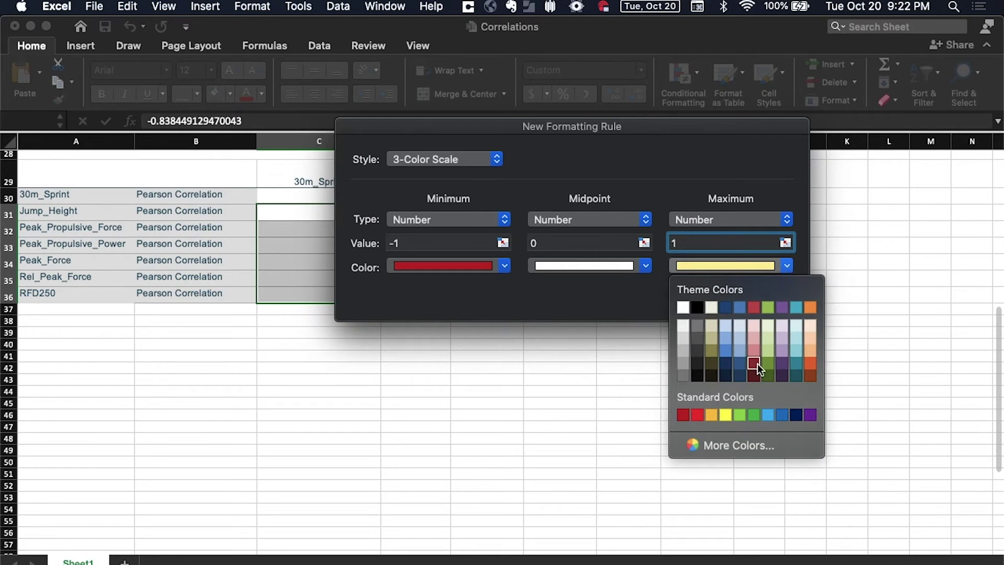
{"action": "left_click", "coordinate": [724, 374]}
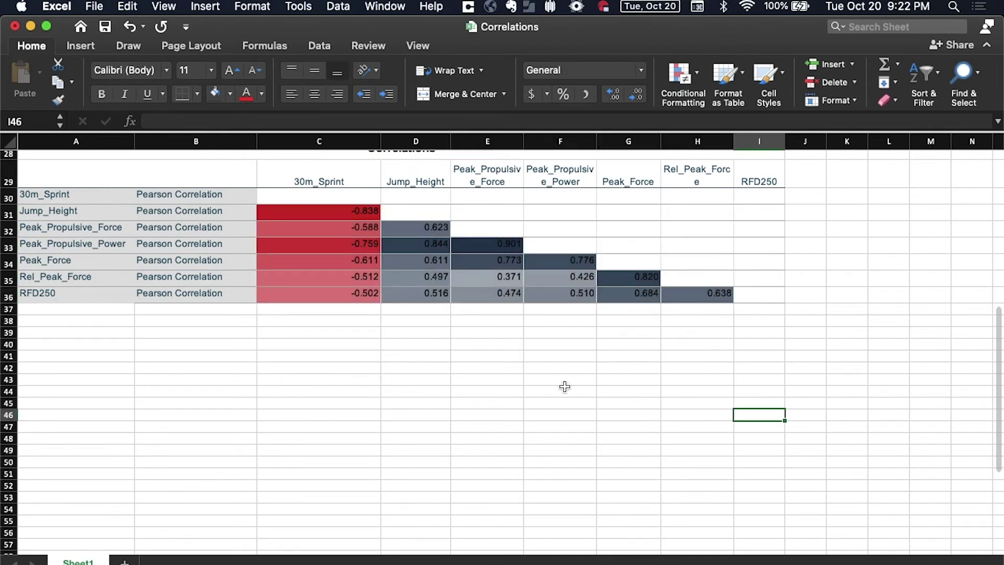
Shrink columns C through H together to one narrower, equal width
{"action": "left_click", "coordinate": [697, 142]}
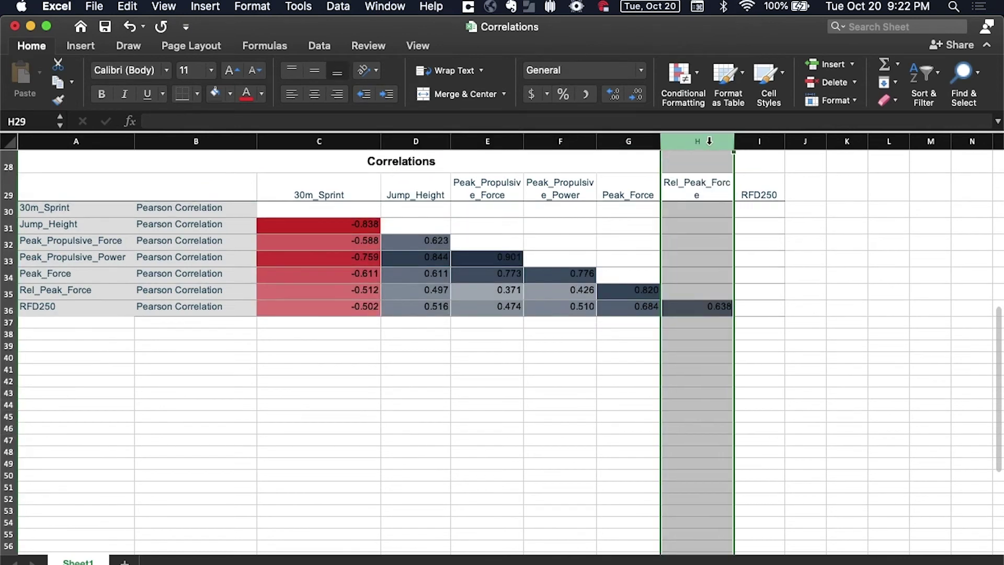
{"action": "left_click", "coordinate": [348, 146], "text": "shift"}
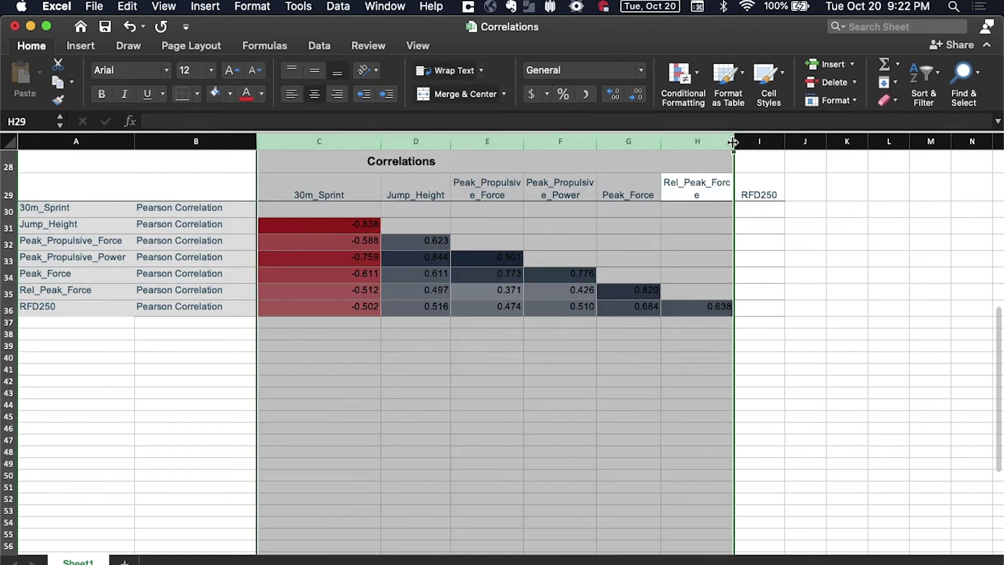
{"action": "left_click_drag", "start_coordinate": [731, 142], "coordinate": [703, 141]}
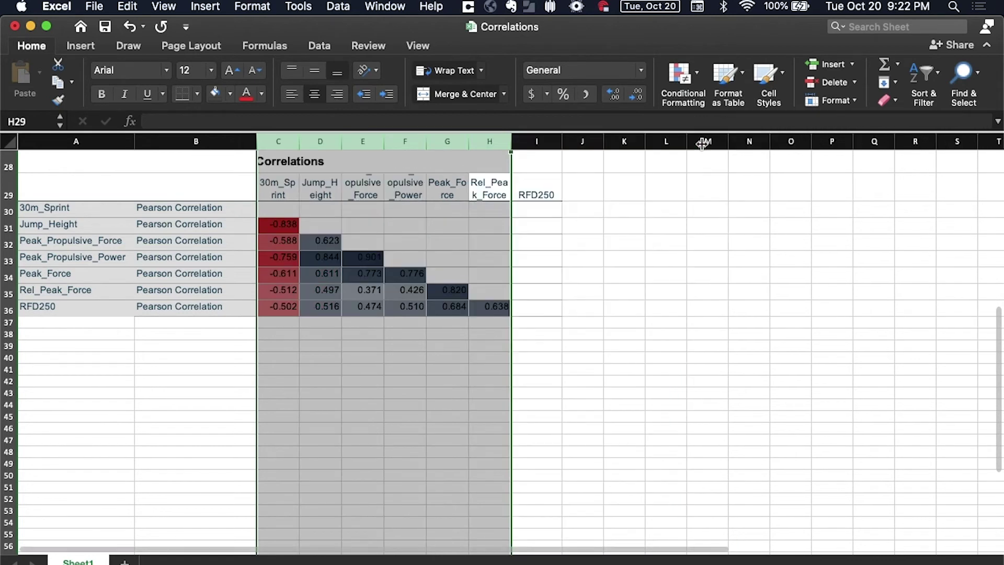
{"action": "left_click", "coordinate": [451, 364]}
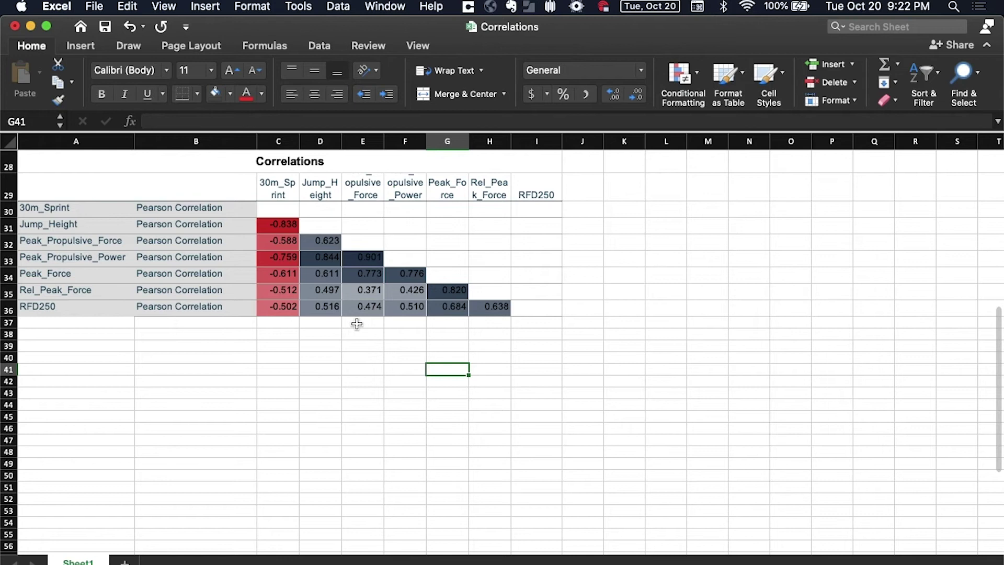
{"action": "left_click", "coordinate": [278, 141]}
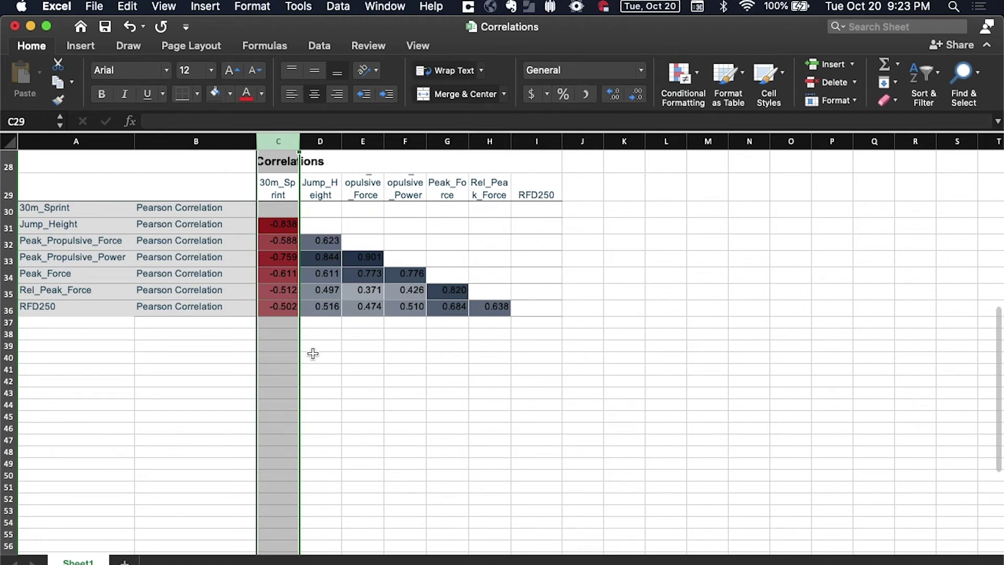
{"action": "left_click", "coordinate": [367, 343]}
{"action": "left_click", "coordinate": [280, 224]}
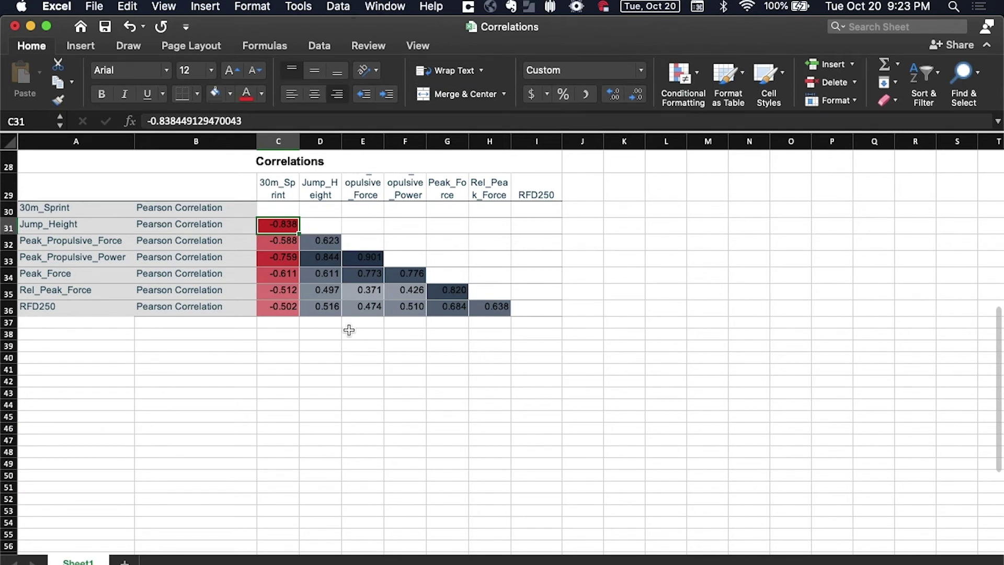
{"action": "left_click", "coordinate": [287, 259]}
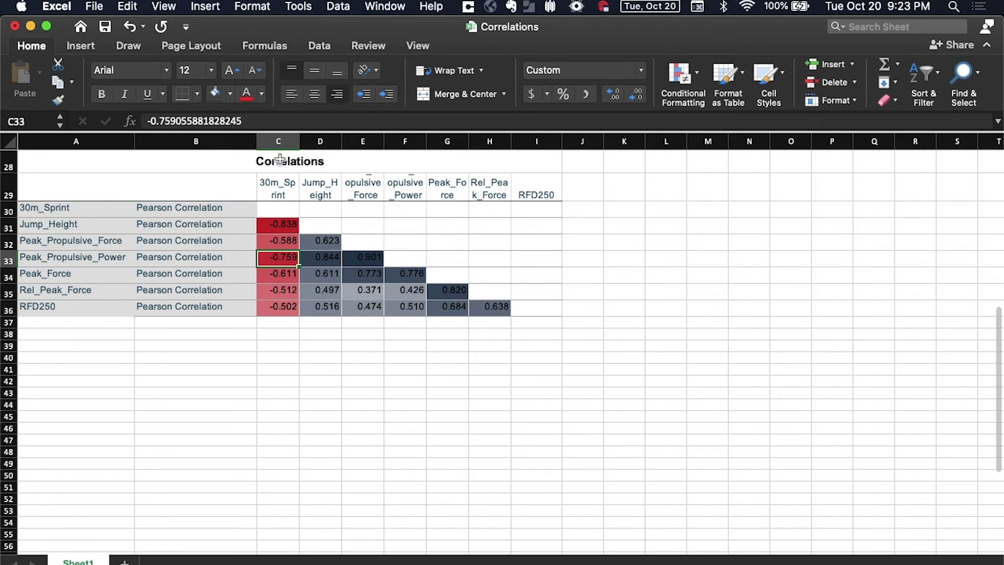
{"action": "left_click", "coordinate": [280, 142]}
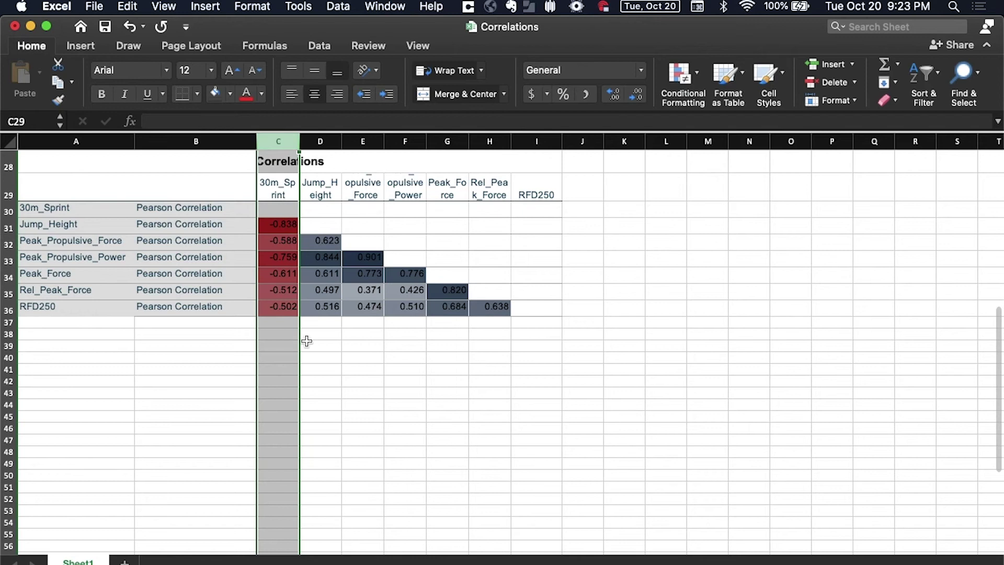
{"action": "left_click", "coordinate": [280, 263]}
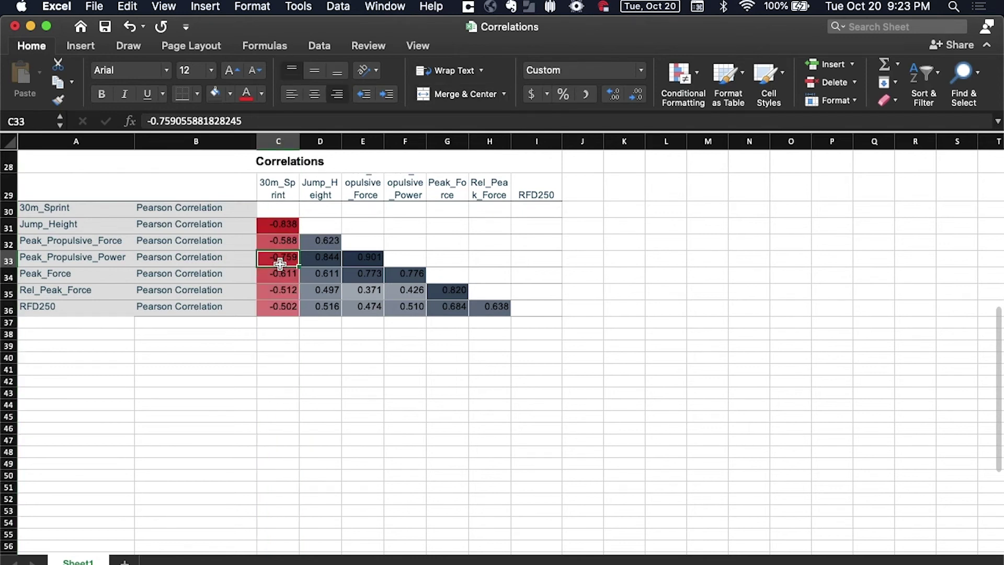
{"action": "left_click", "coordinate": [323, 262]}
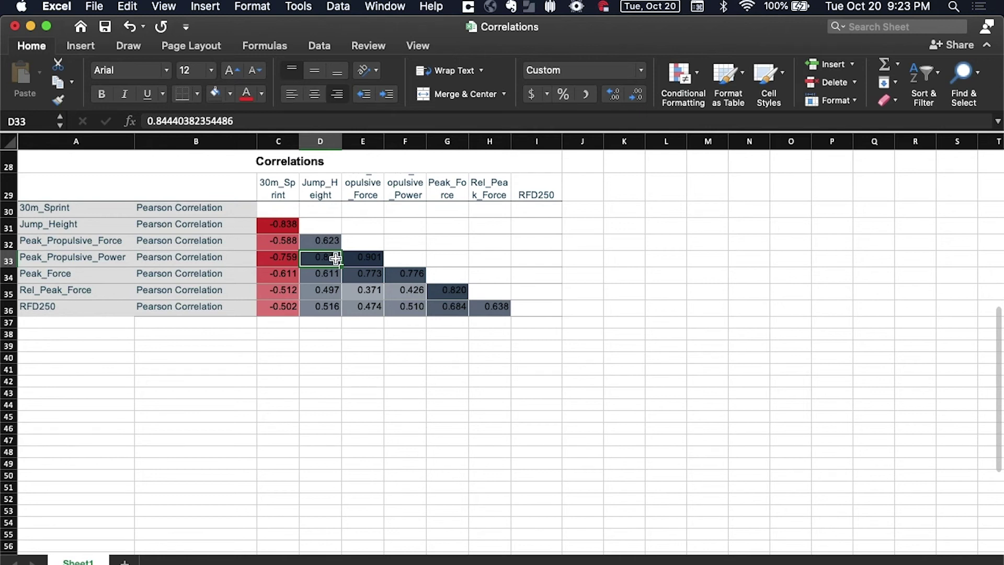
{"action": "left_click", "coordinate": [355, 260]}
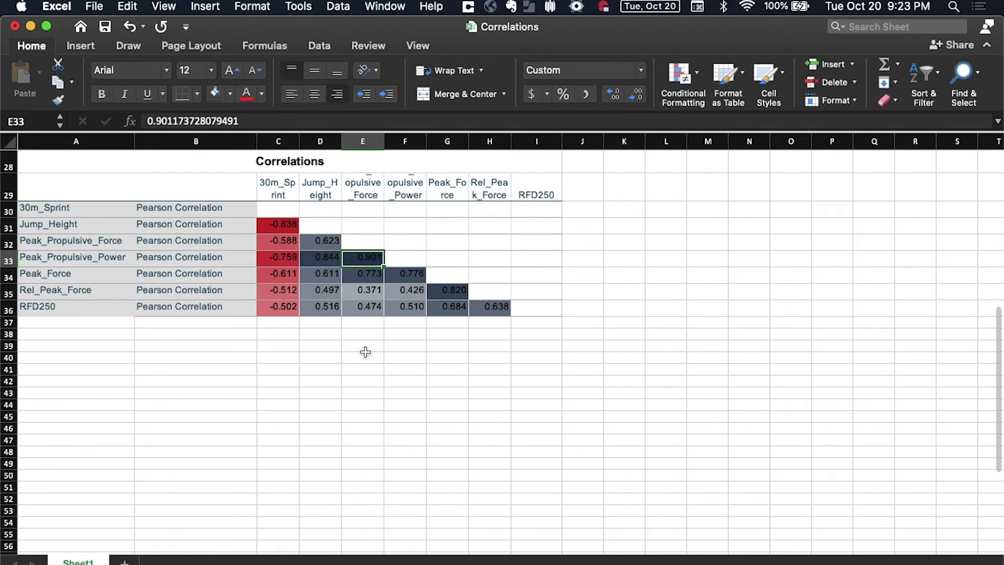
{"action": "left_click", "coordinate": [278, 308]}
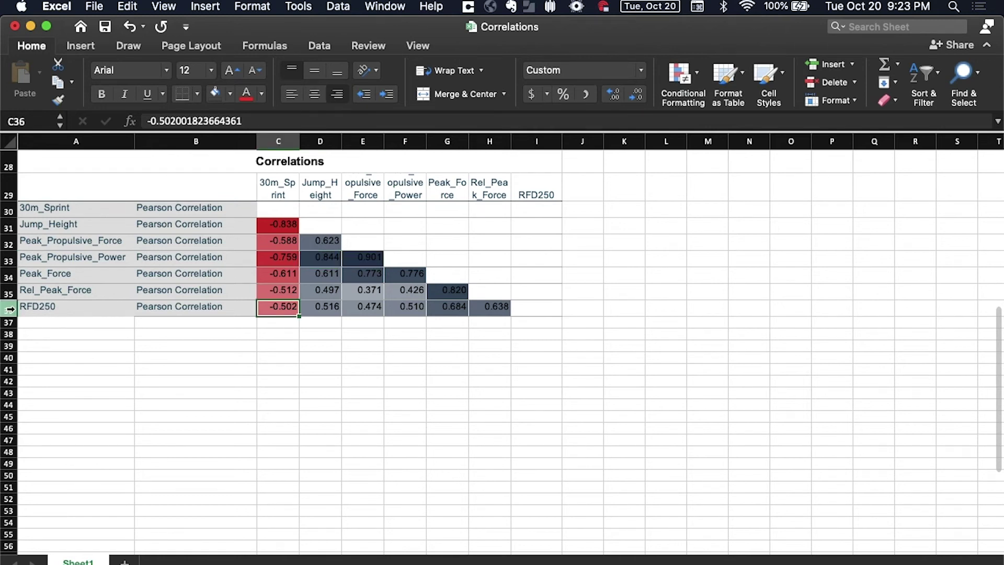
{"action": "left_click", "coordinate": [8, 309]}
{"action": "left_click", "coordinate": [9, 291]}
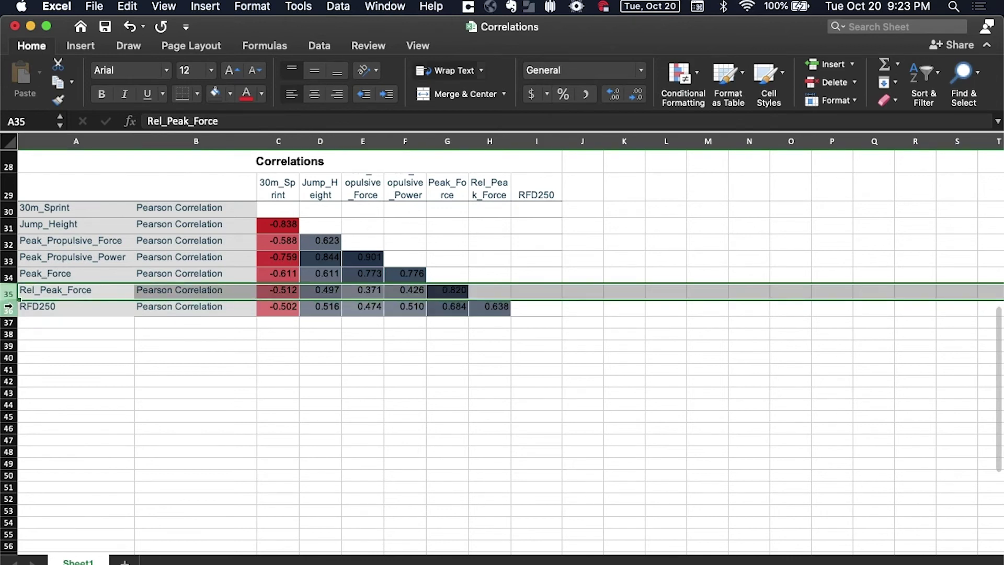
{"action": "left_click", "coordinate": [9, 308]}
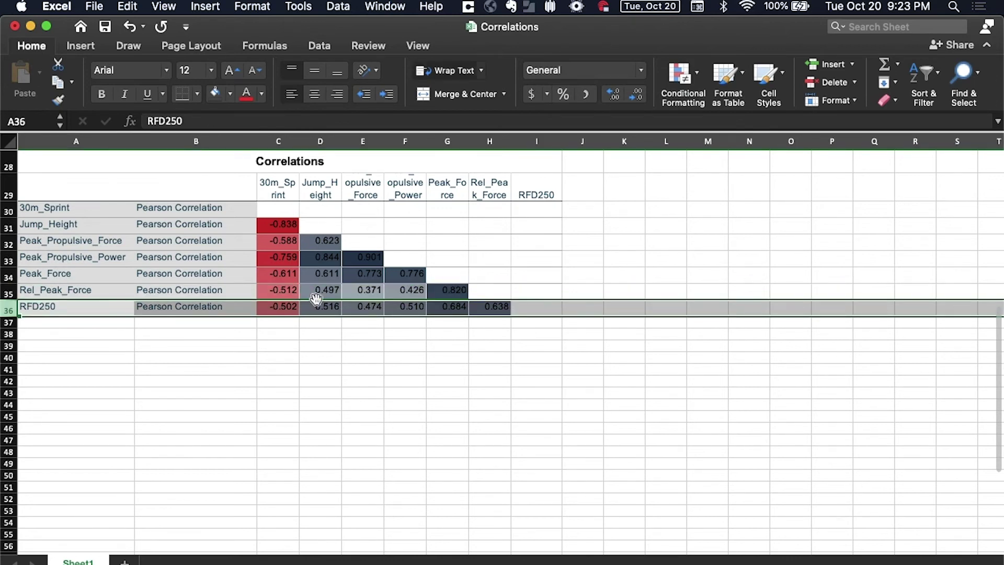
{"action": "left_click", "coordinate": [365, 309]}
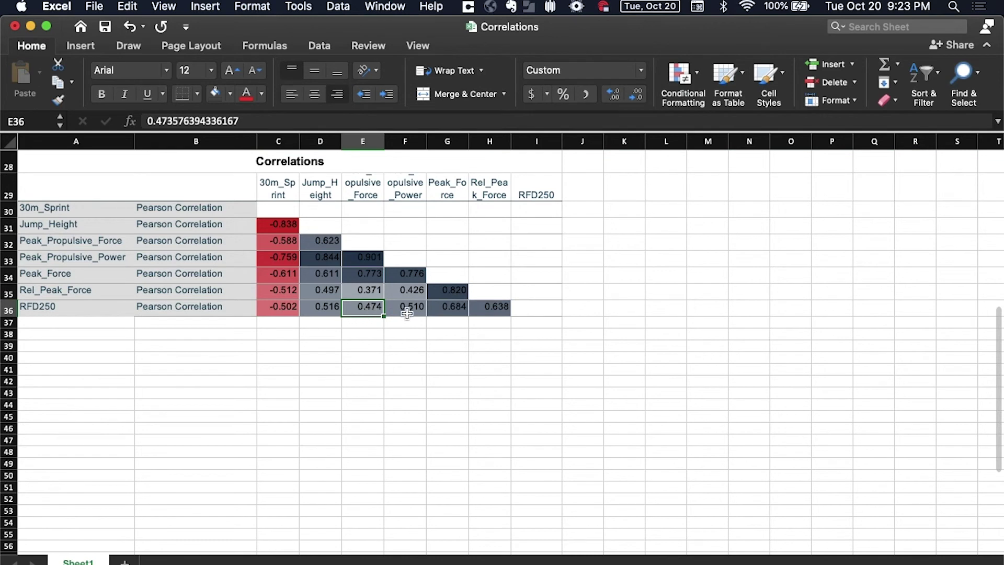
{"action": "left_click", "coordinate": [335, 313]}
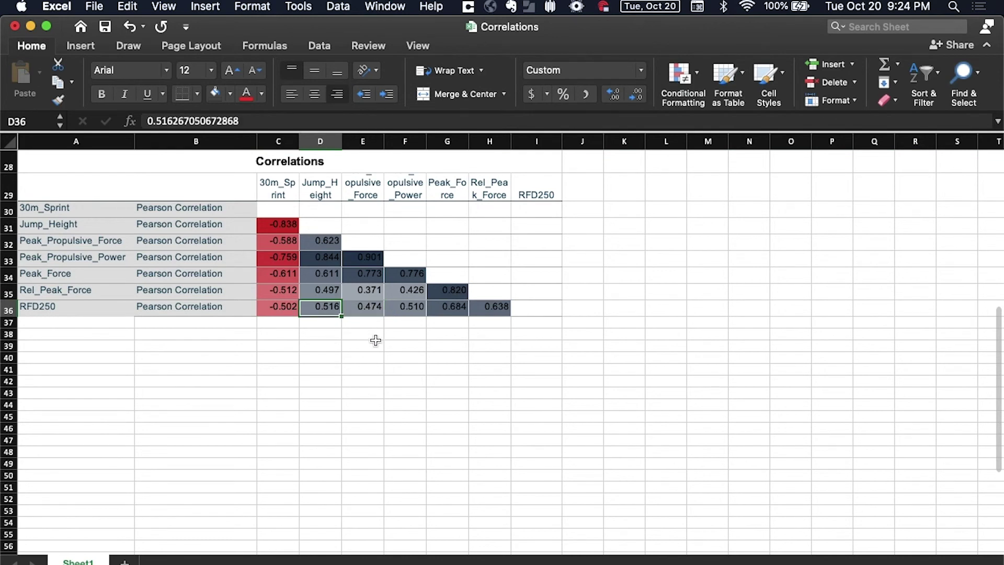
{"action": "left_click", "coordinate": [369, 292]}
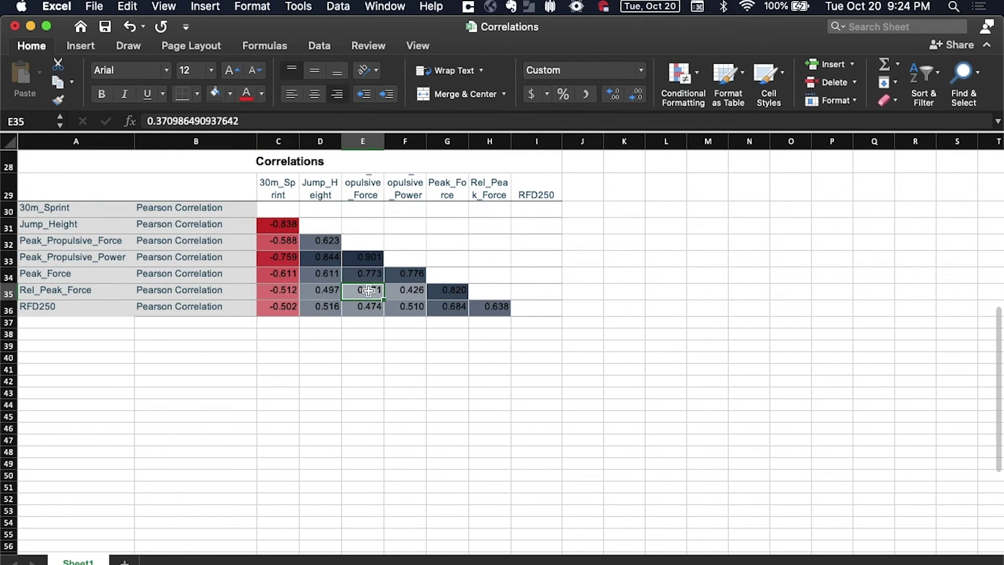